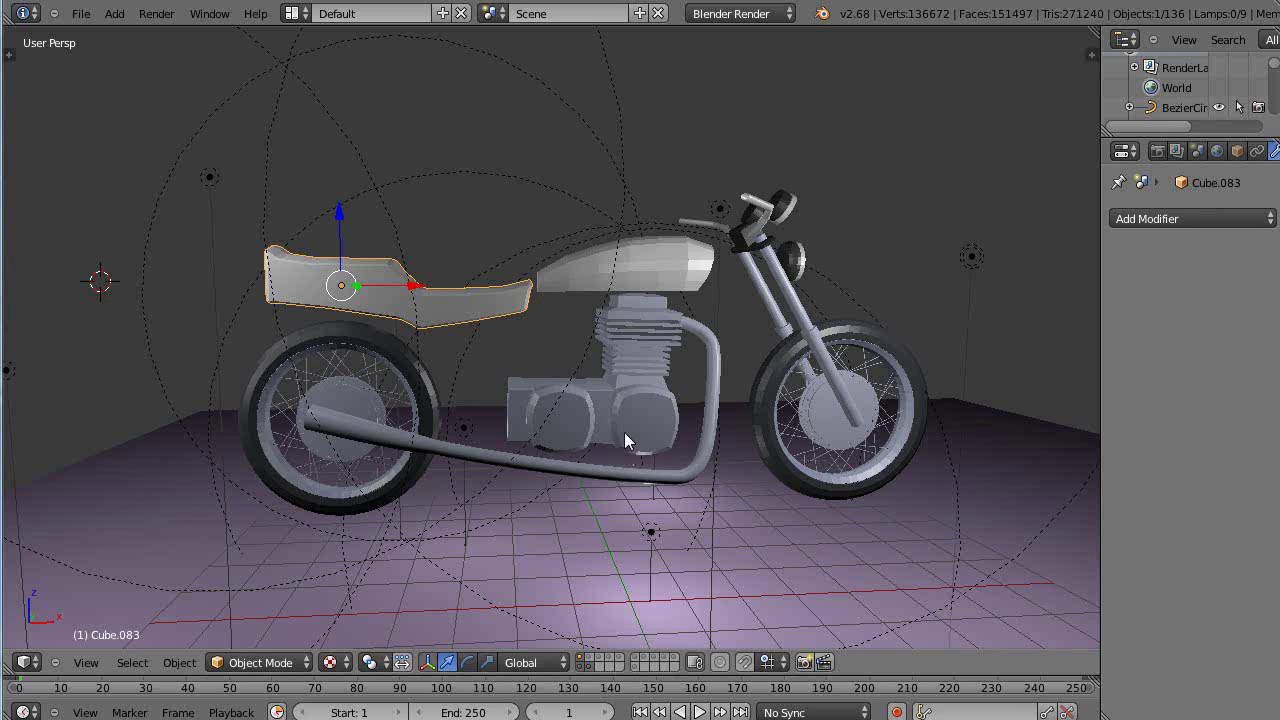
Inspect the rear wheel rim's mesh in Edit Mode, returning to Object Mode
click(570, 519)
scroll(574, 510, down, 2)
scroll(578, 503, up, 5)
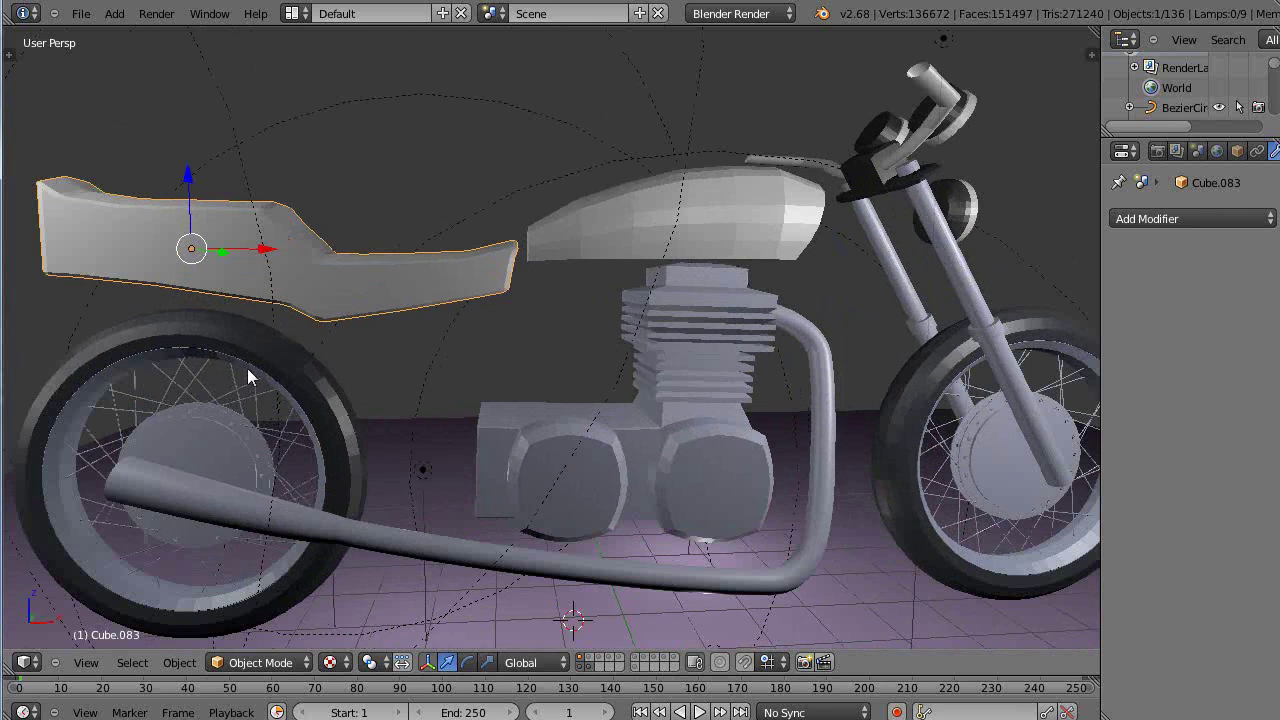
right_click(247, 368)
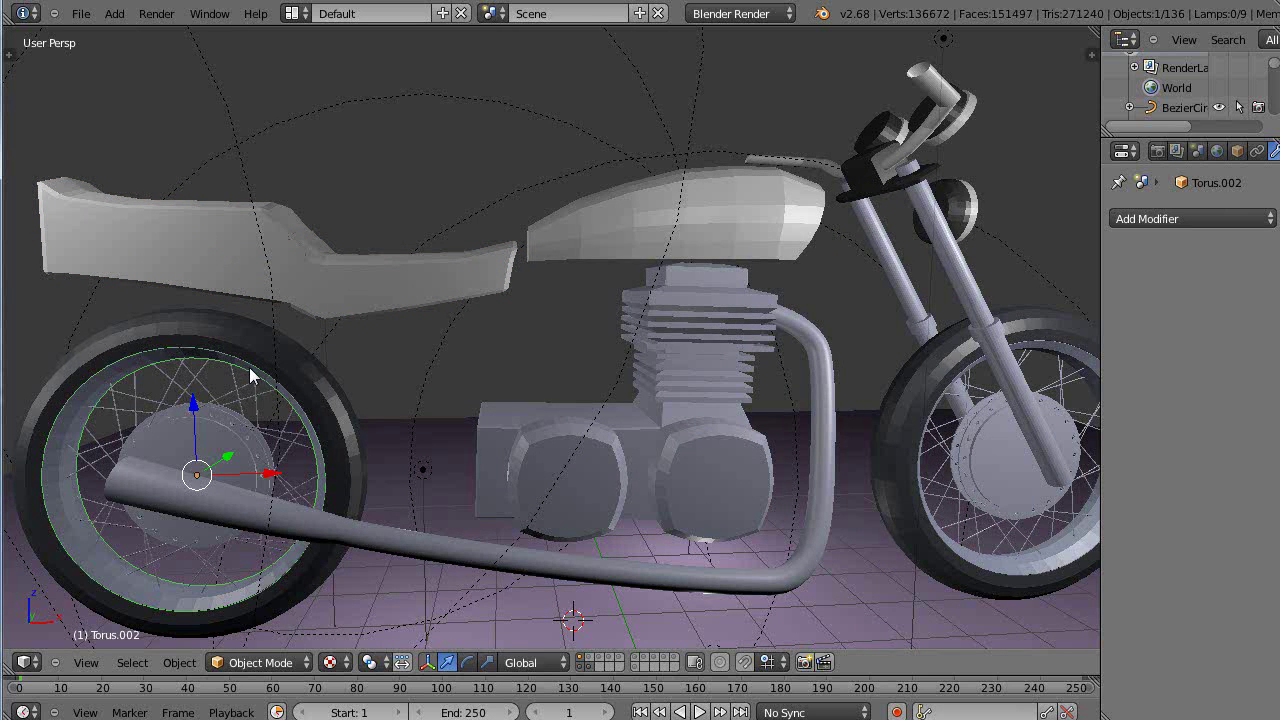
key(Tab)
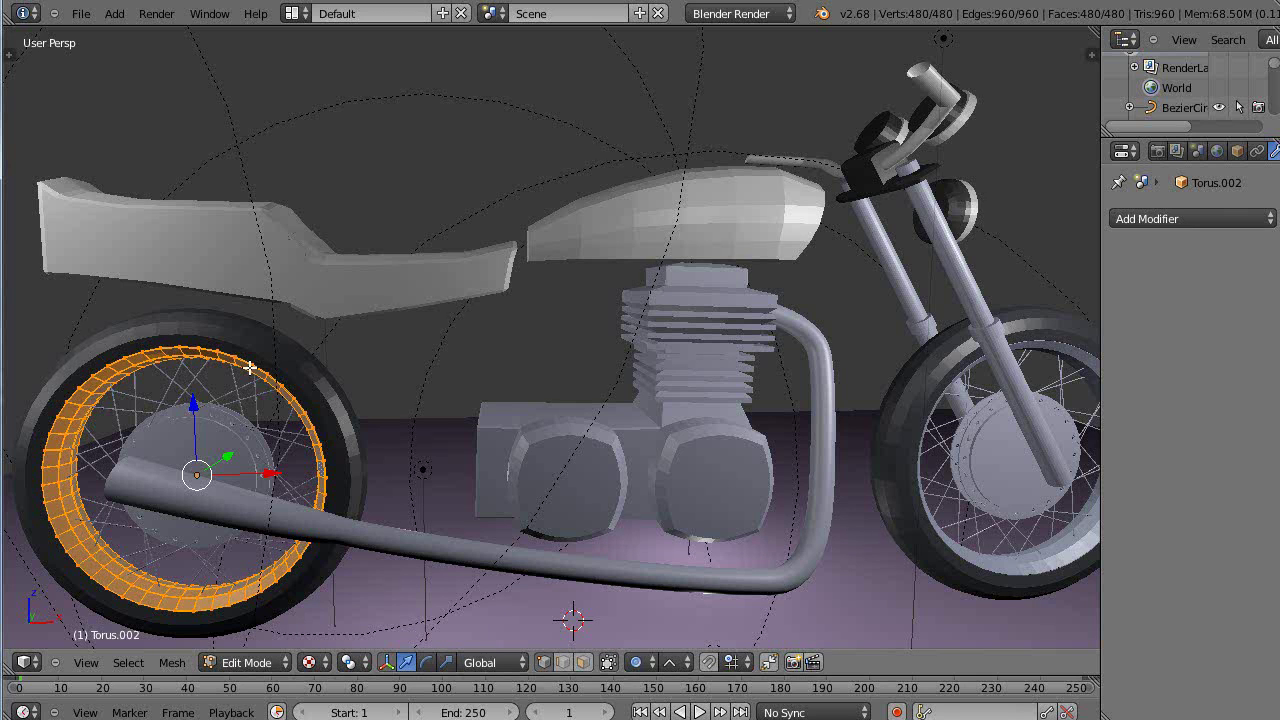
key(Tab)
Inspect the rear wheel's spoke and hub mesh in Edit Mode with all its geometry selected, then leave everything deselected in Object Mode
right_click(224, 432)
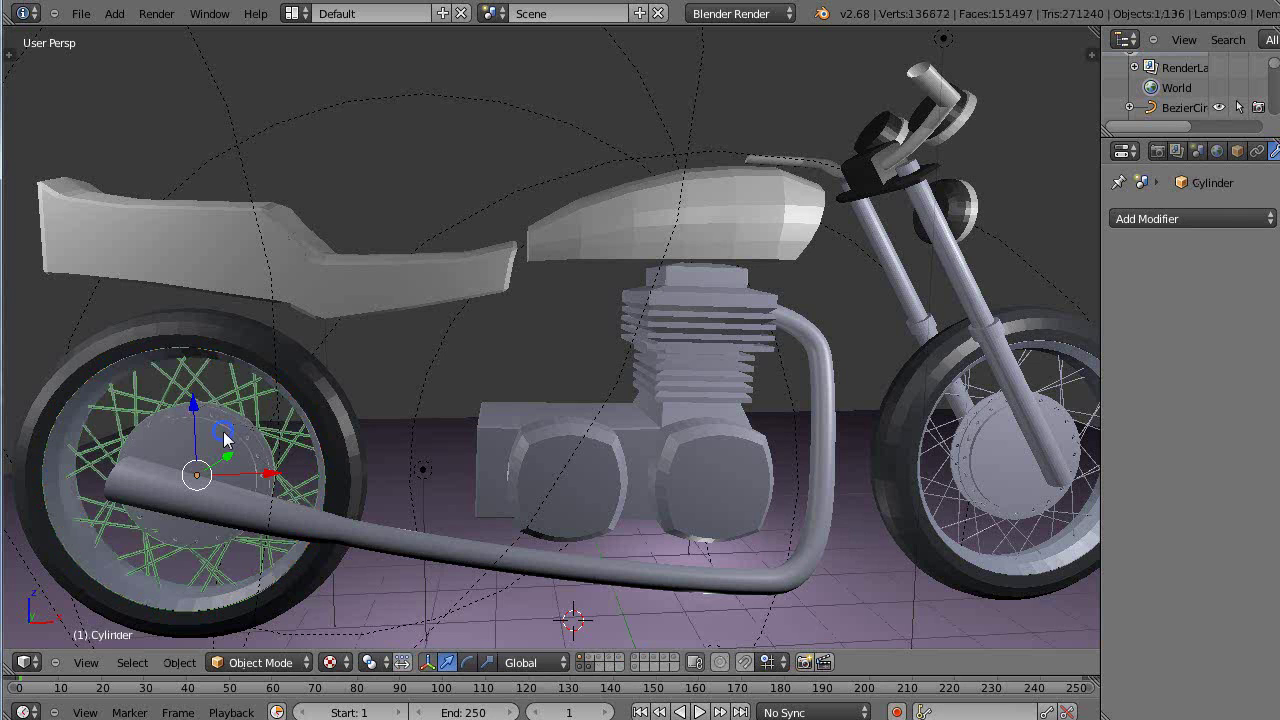
key(Tab)
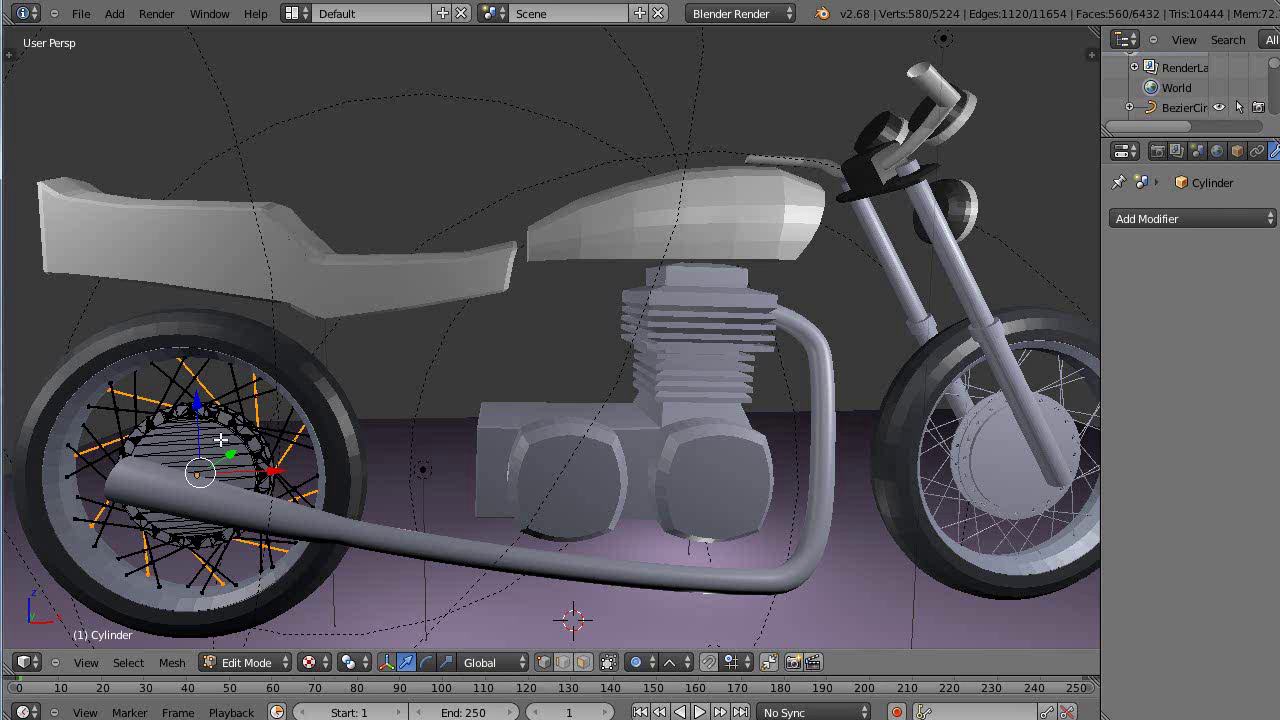
key(Tab)
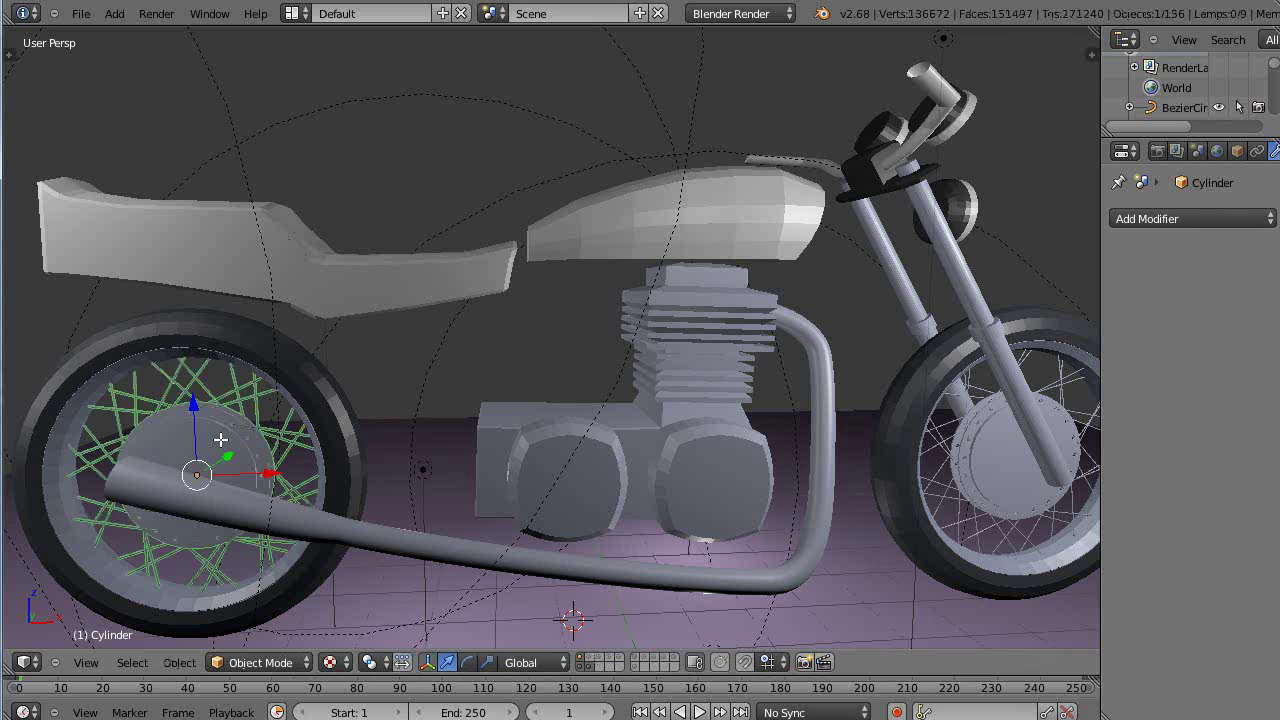
right_click(222, 445)
right_click(222, 447)
key(Tab)
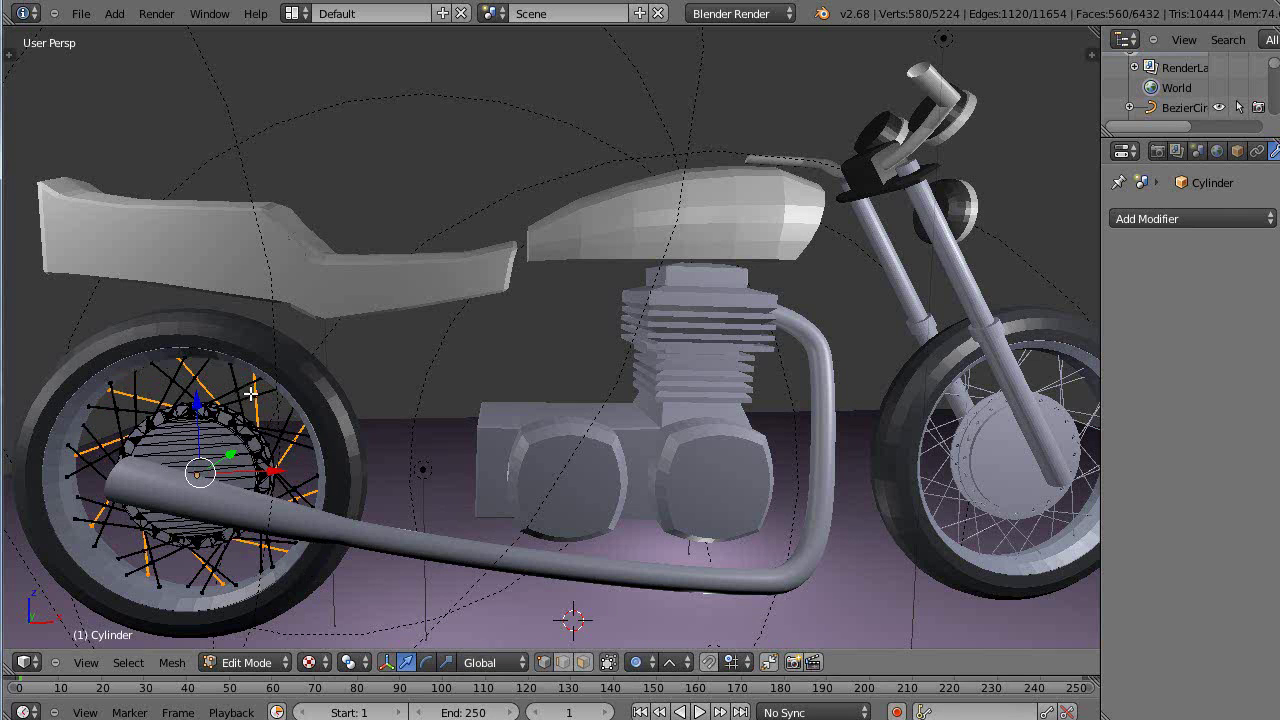
key(a)
key(a)
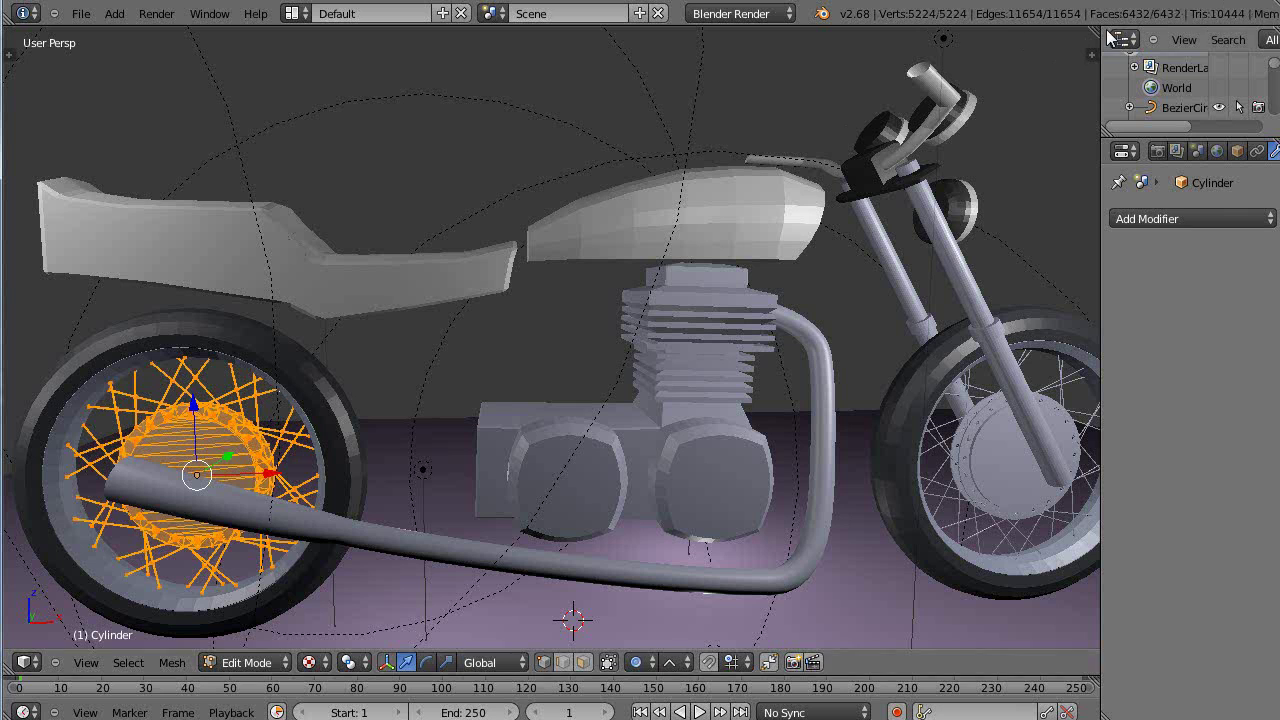
key(Tab)
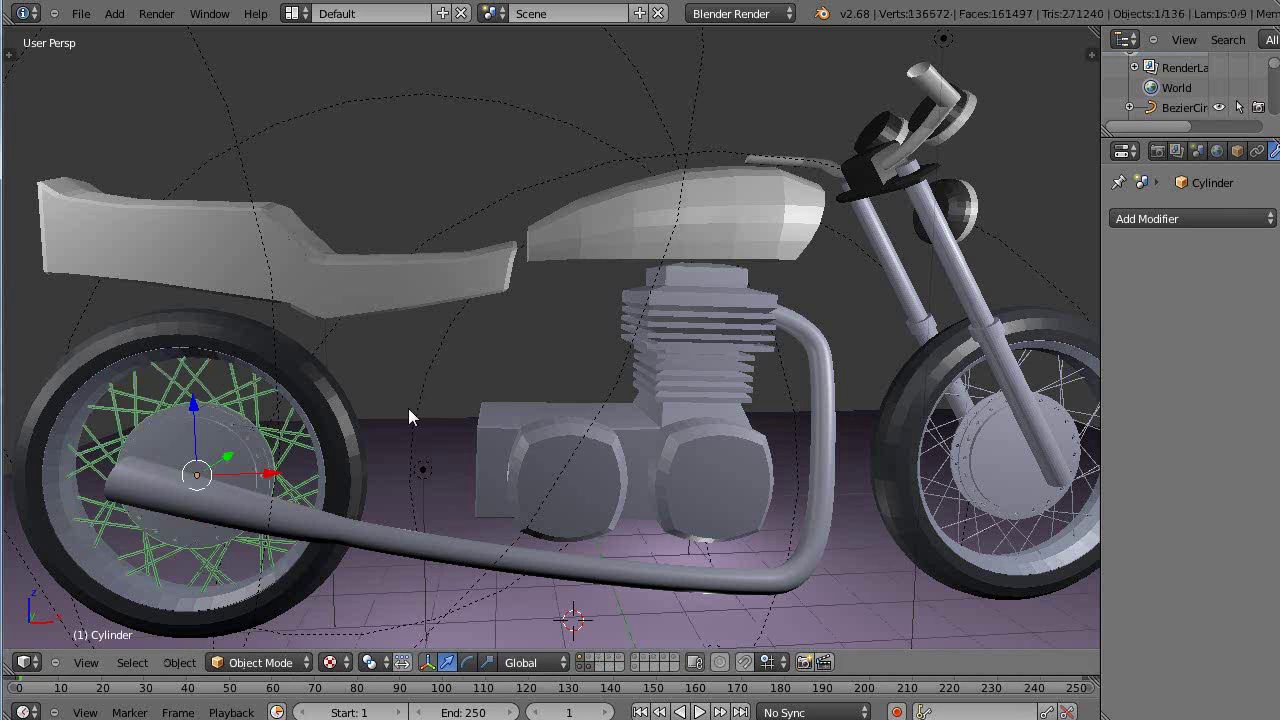
key(a)
Survey the whole scene, examining the motorcycle on its floor plane and the spare model copies around it
scroll(570, 405, down, 4)
scroll(570, 405, up, 4)
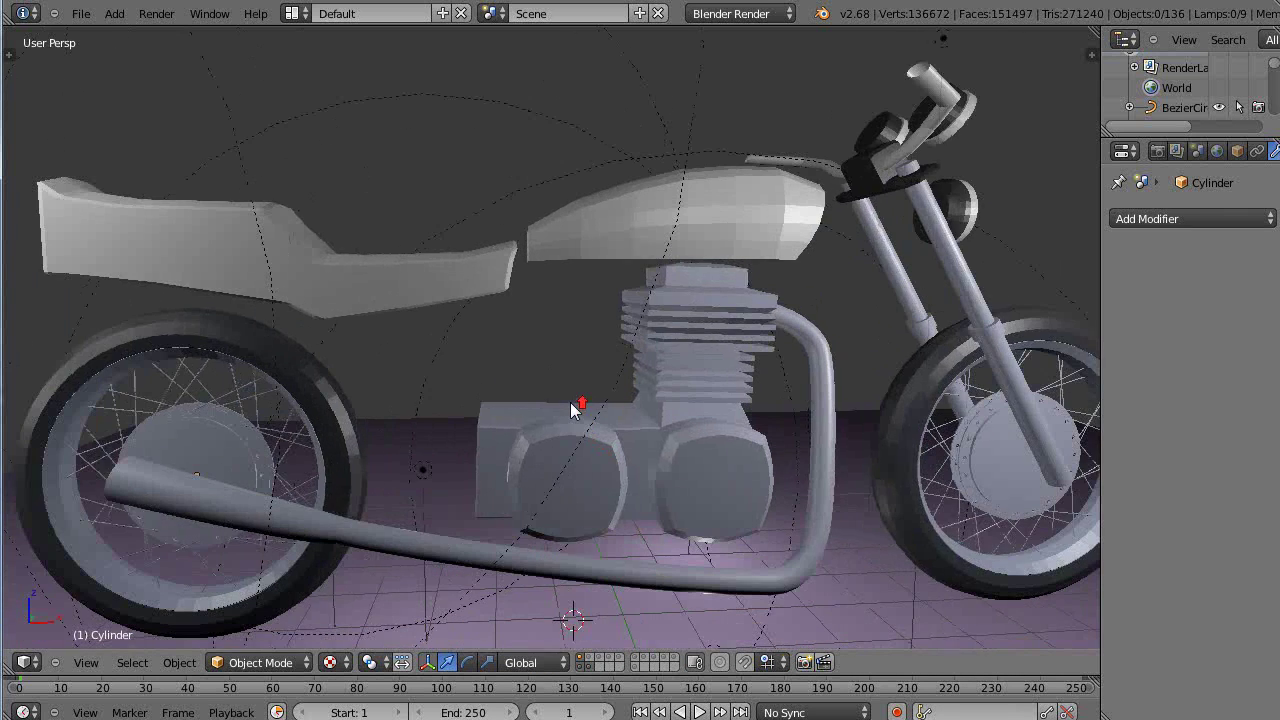
scroll(570, 410, down, 2)
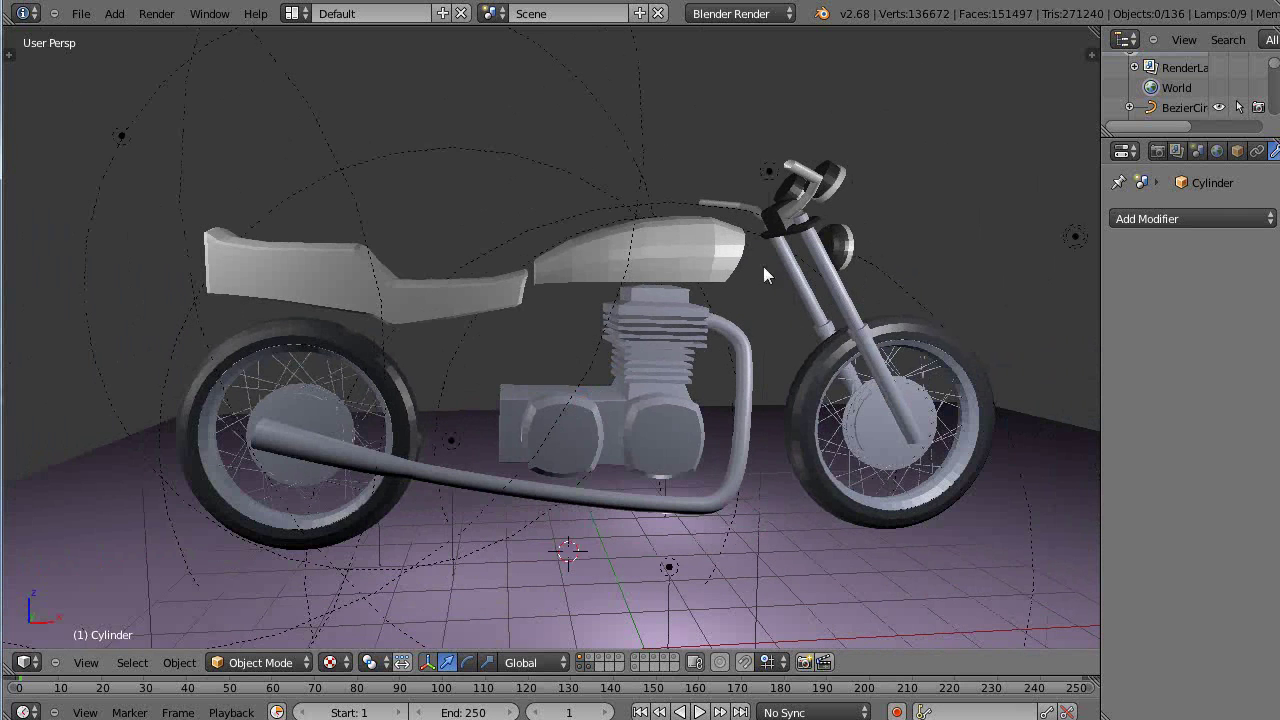
scroll(640, 357, down, 6)
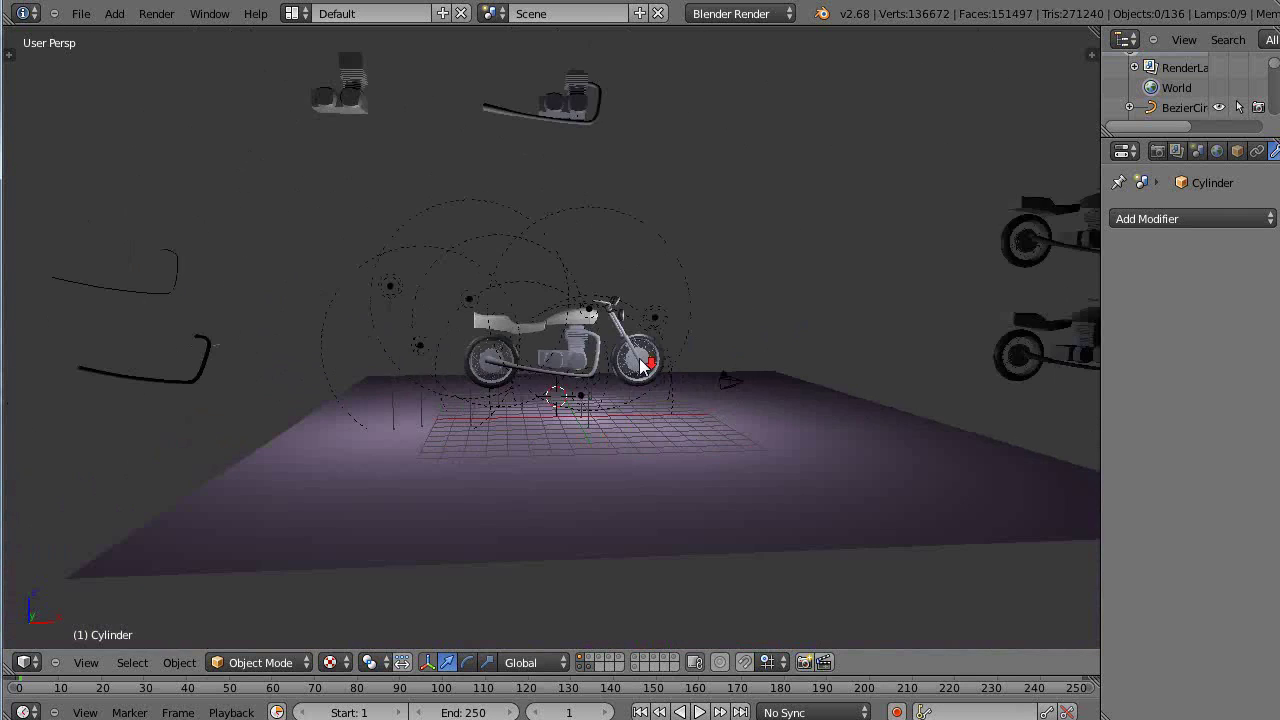
scroll(657, 345, up, 4)
scroll(657, 350, down, 4)
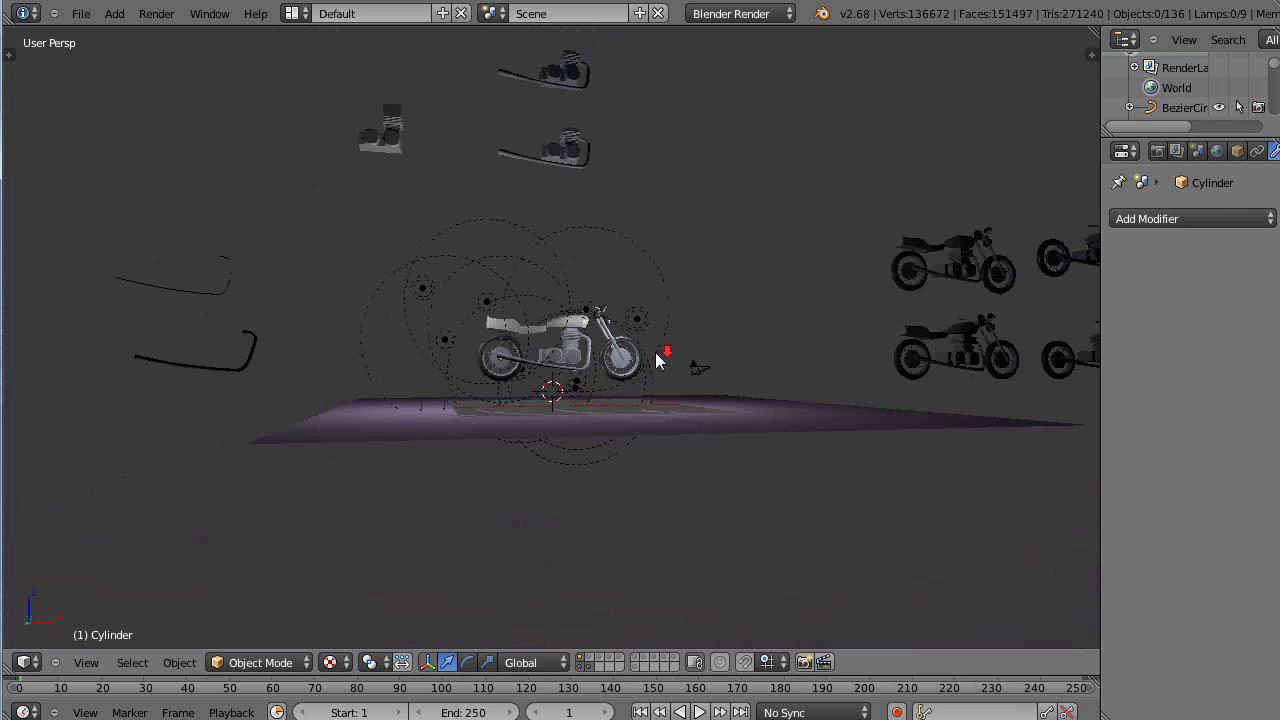
middle_drag(657, 357, 728, 402)
scroll(725, 382, down, 1)
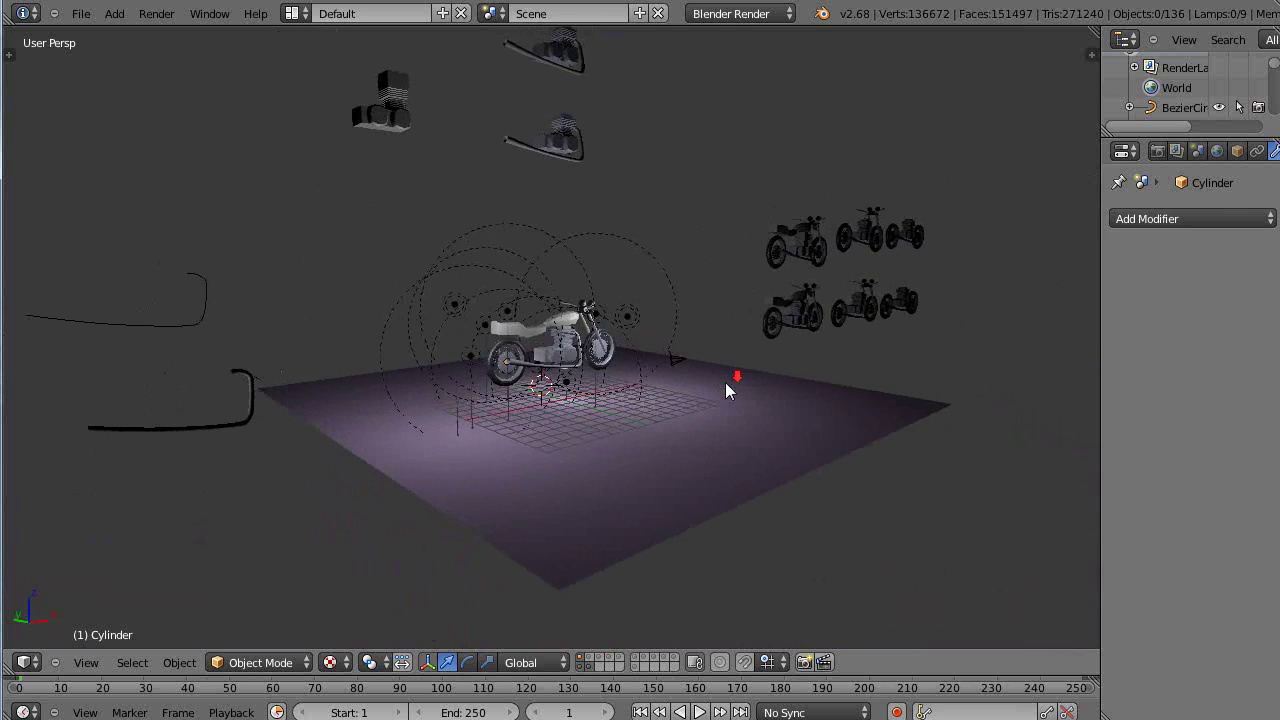
scroll(725, 382, down, 3)
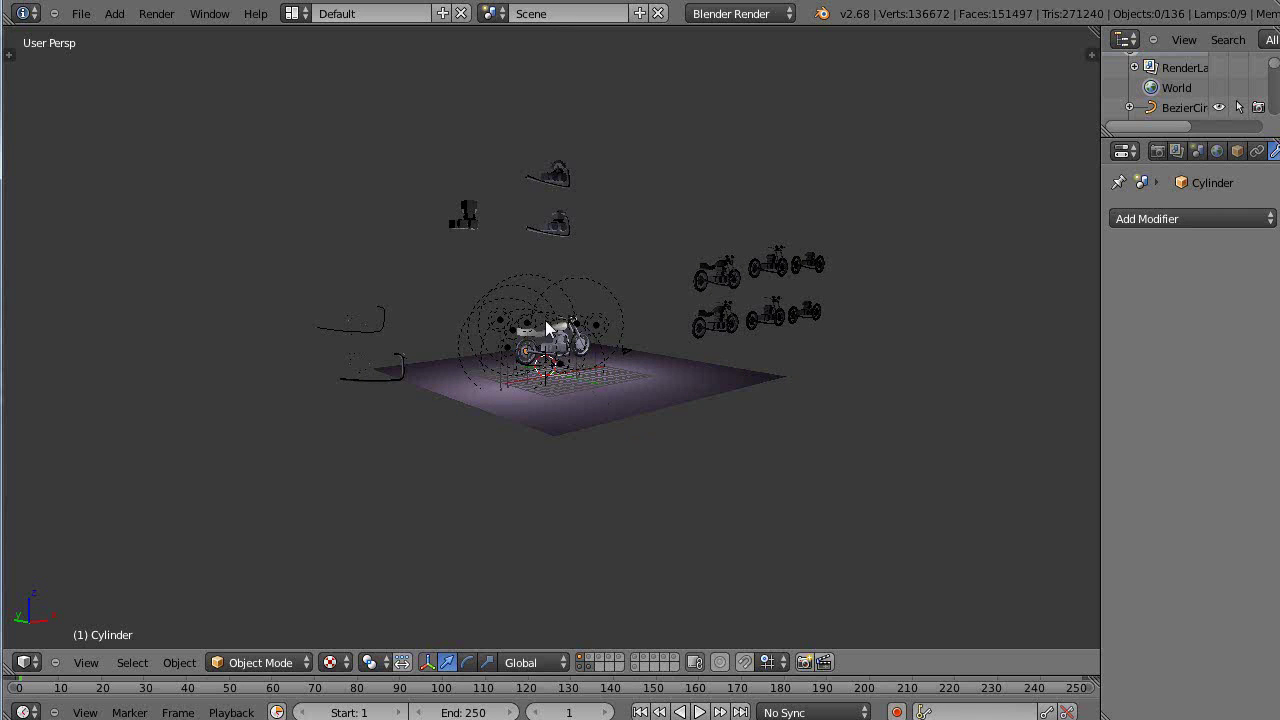
scroll(606, 400, up, 8)
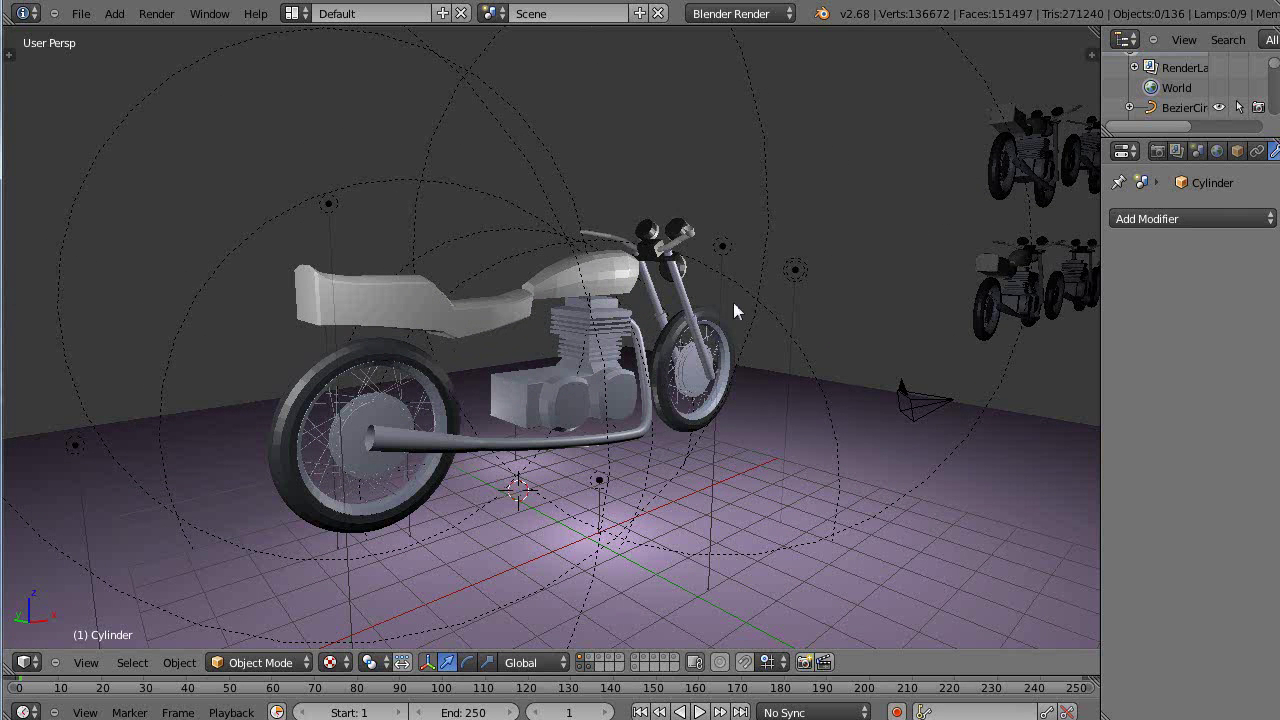
scroll(594, 443, down, 3)
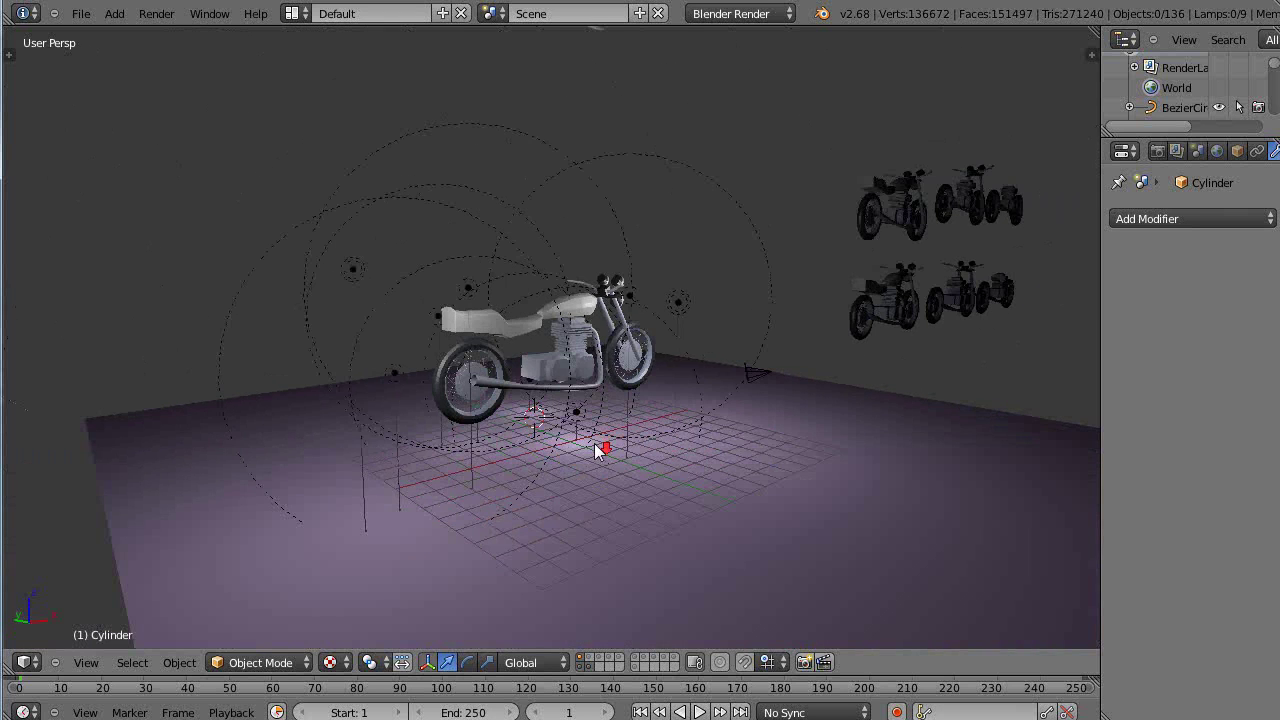
scroll(594, 443, down, 6)
middle_drag(596, 443, 574, 437)
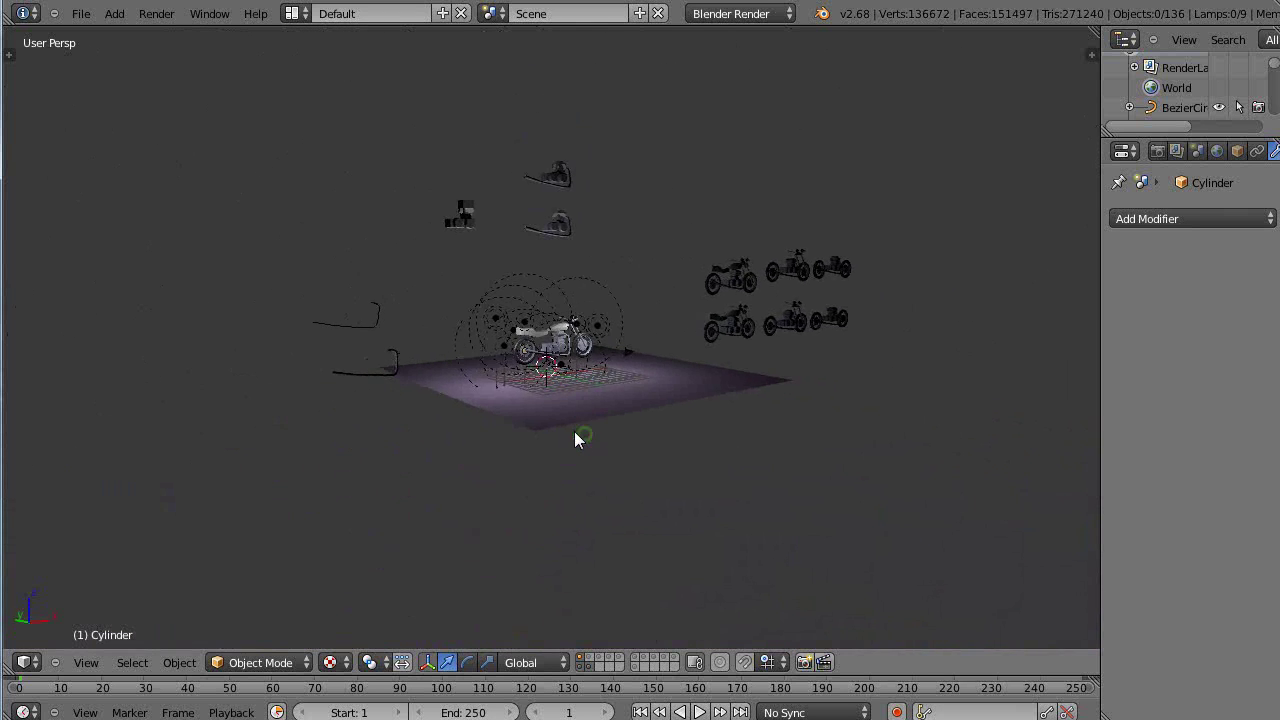
scroll(576, 437, down, 2)
scroll(577, 438, up, 2)
scroll(577, 438, up, 8)
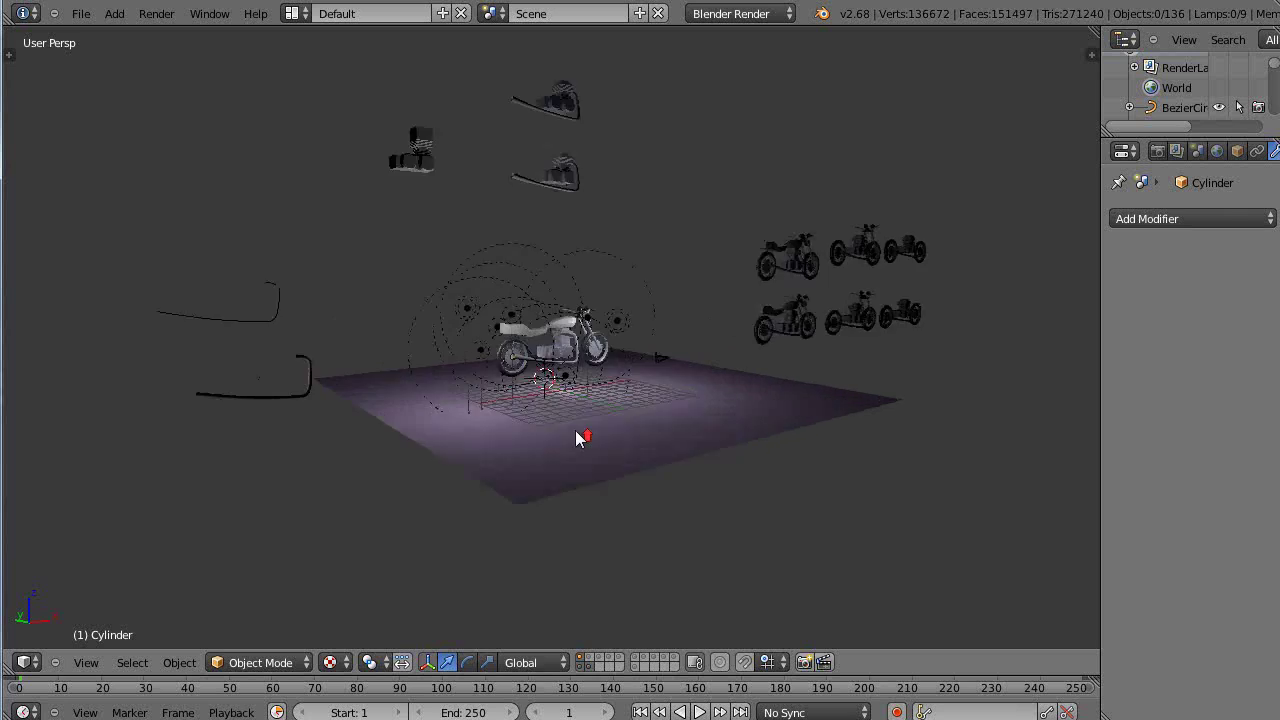
middle_drag(553, 420, 540, 421)
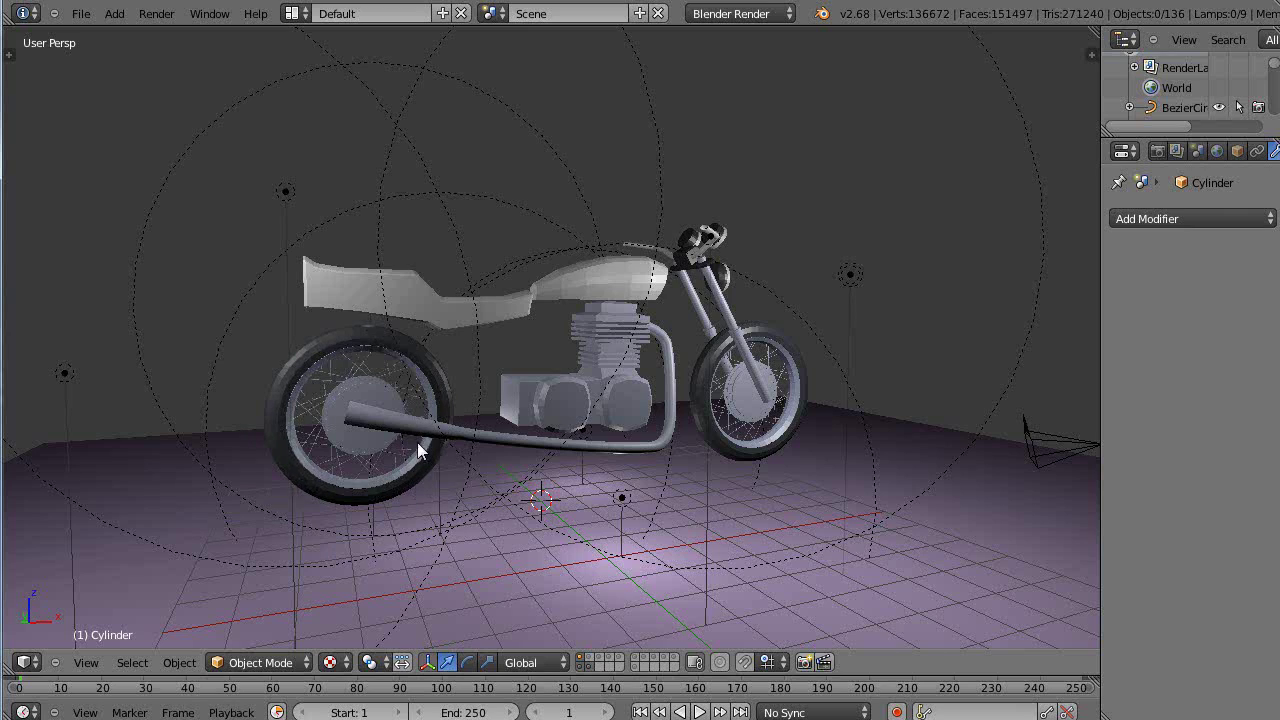
Examine the exhaust pipe's open end and the rear wheel's hub and spokes up close
scroll(417, 442, up, 4)
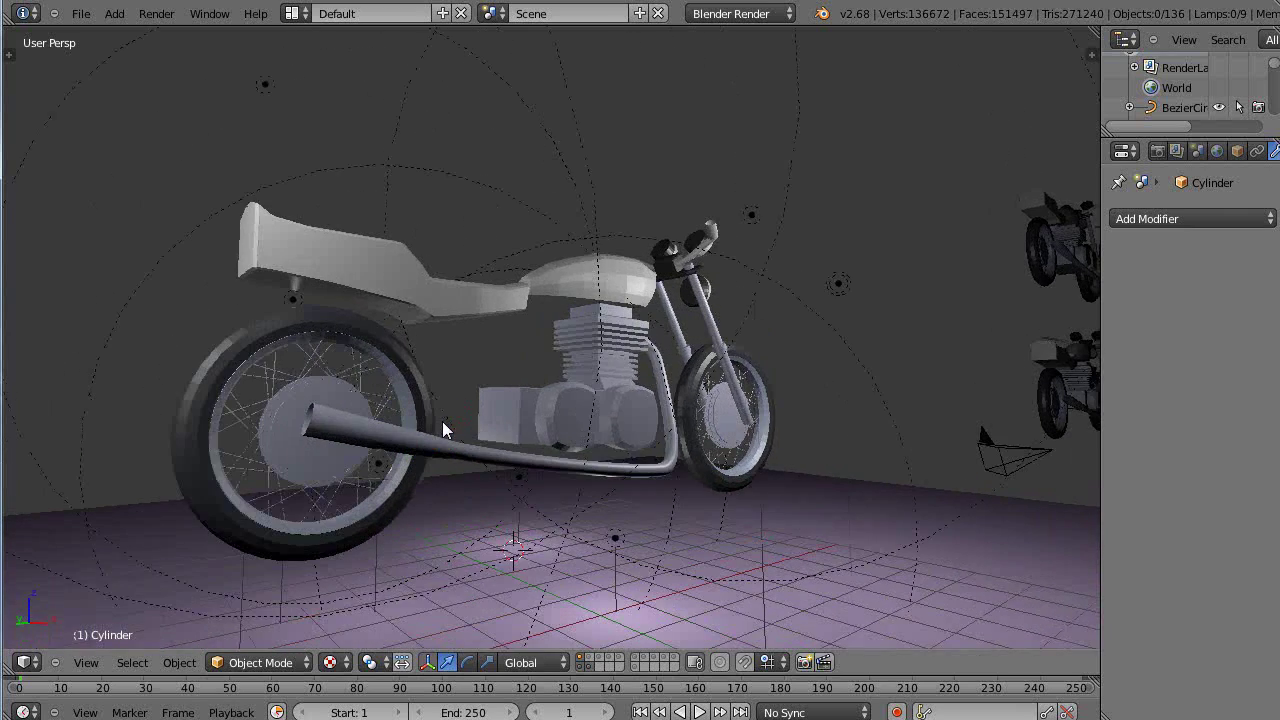
scroll(444, 429, up, 2)
scroll(611, 365, up, 6)
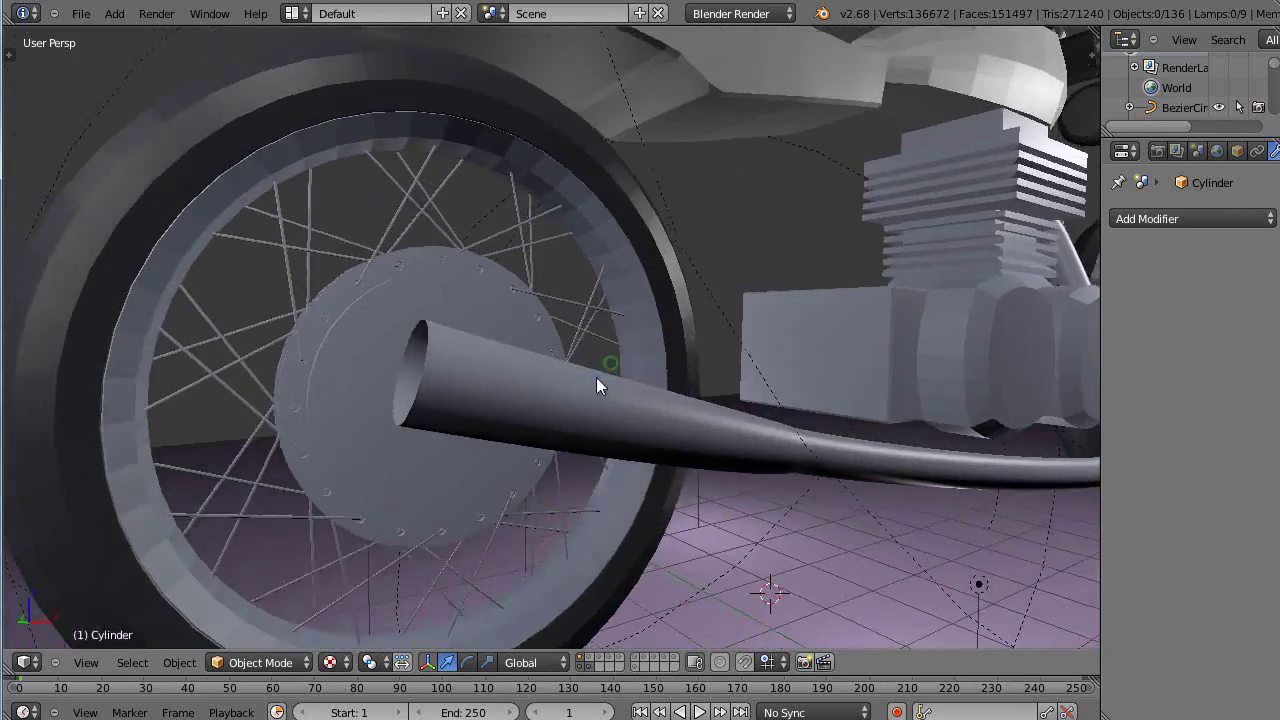
scroll(600, 375, up, 3)
scroll(460, 345, down, 2)
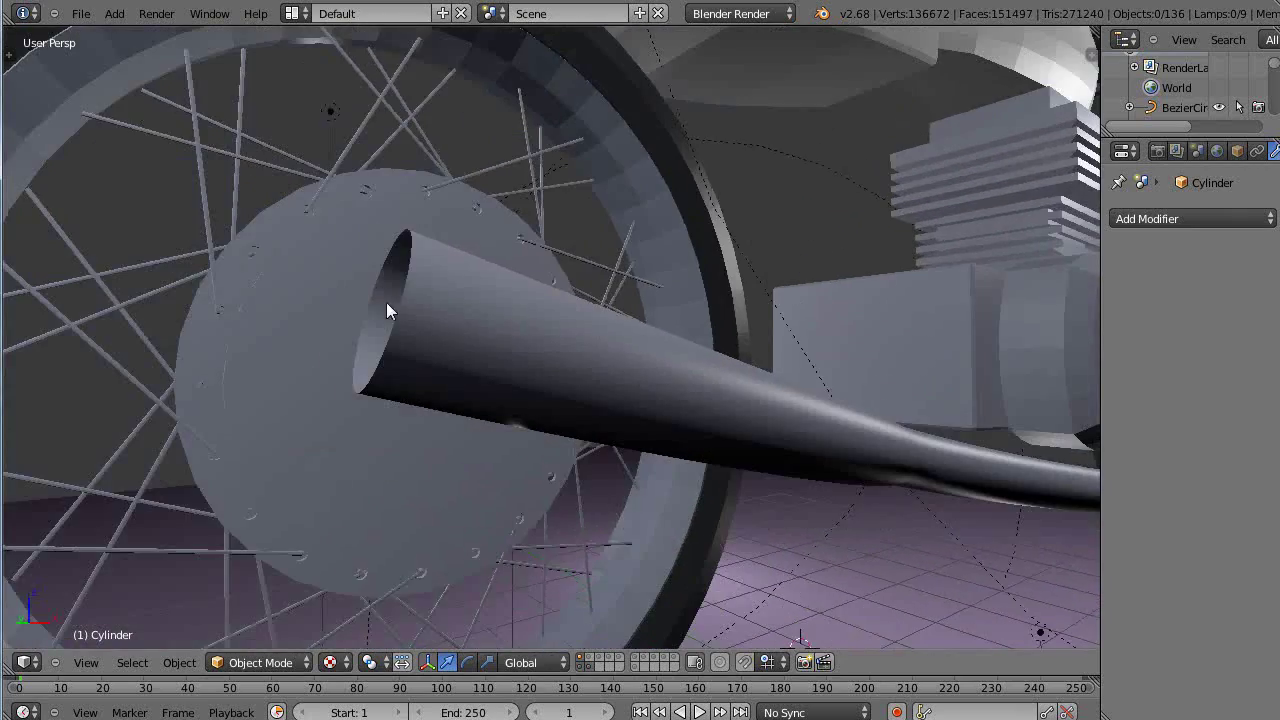
scroll(400, 315, down, 3)
middle_drag(413, 322, 427, 329)
scroll(563, 316, up, 1)
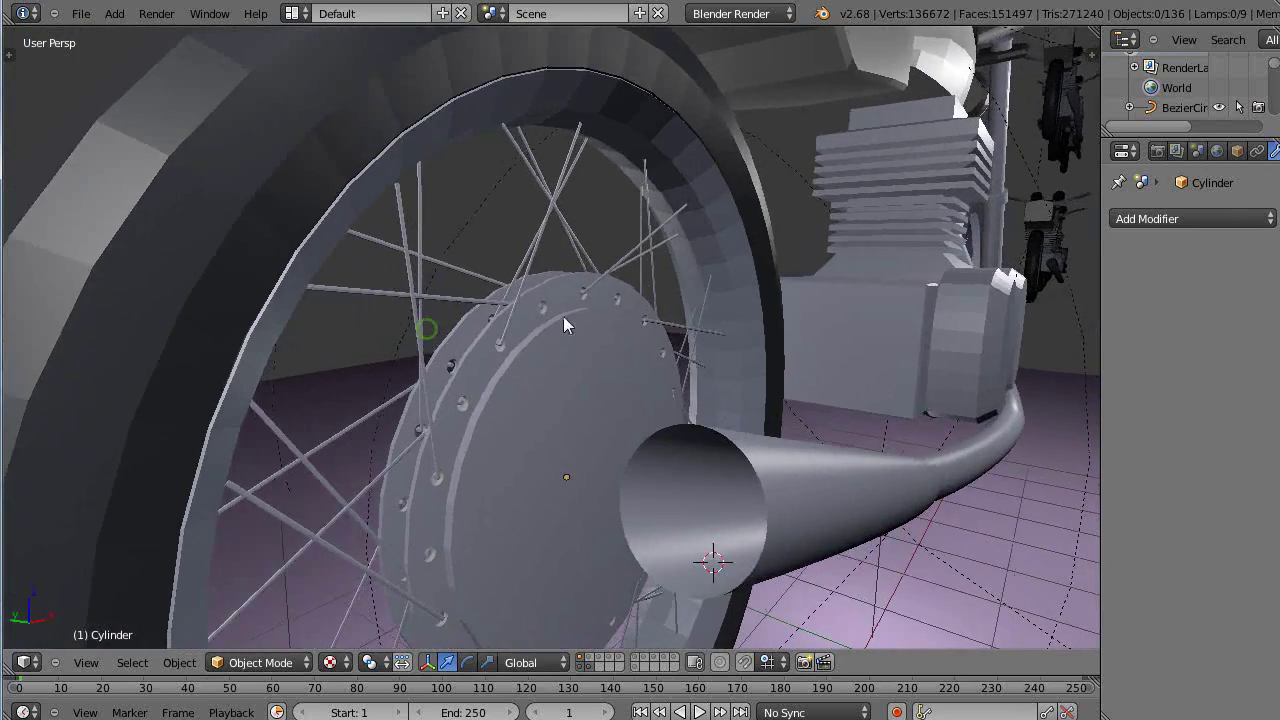
scroll(563, 316, down, 5)
scroll(520, 324, up, 2)
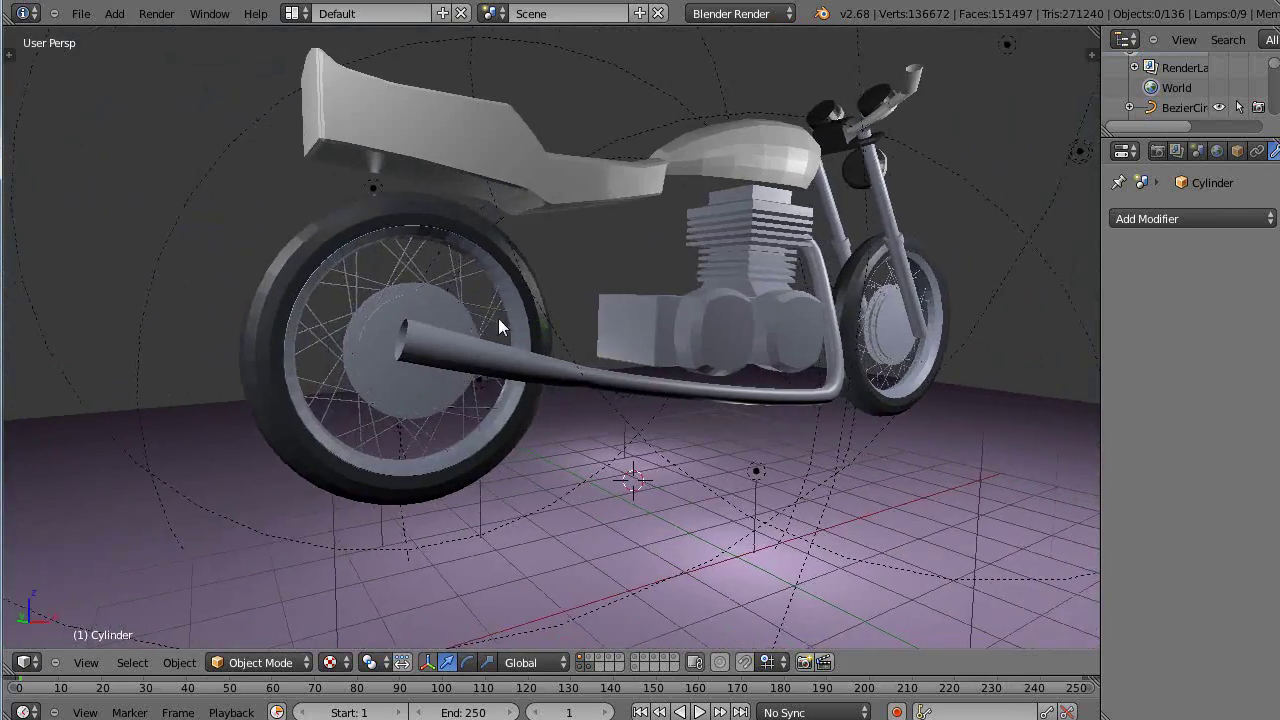
Examine the complete motorcycle from the side, comparing the seat, engine, exhaust and both wheels
scroll(498, 318, down, 4)
scroll(573, 320, up, 2)
scroll(459, 340, down, 2)
middle_drag(485, 365, 491, 378)
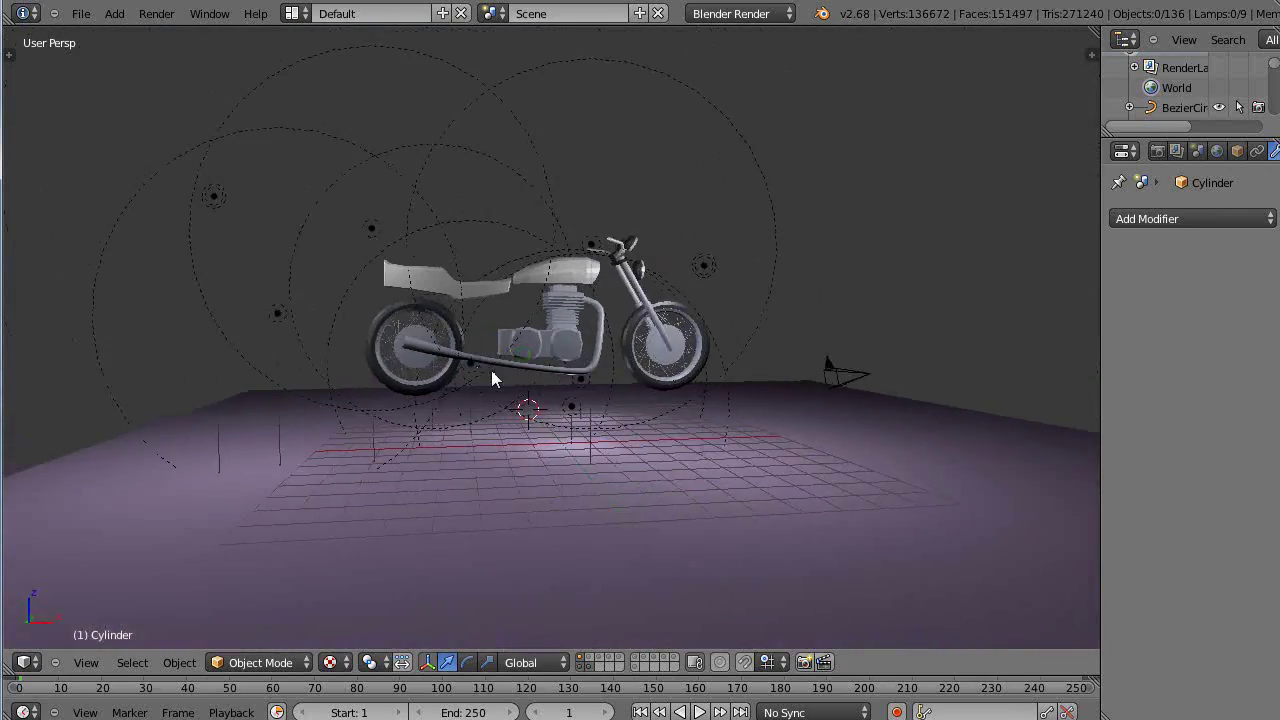
scroll(495, 372, up, 5)
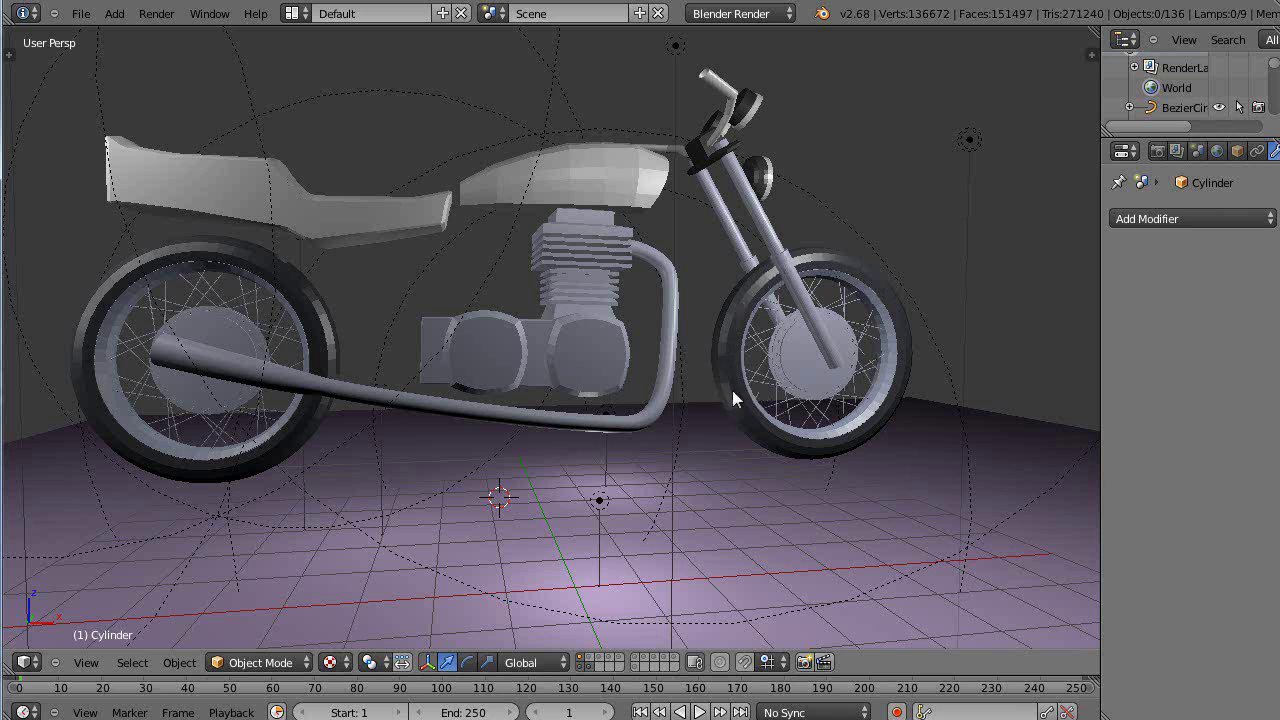
scroll(655, 279, down, 3)
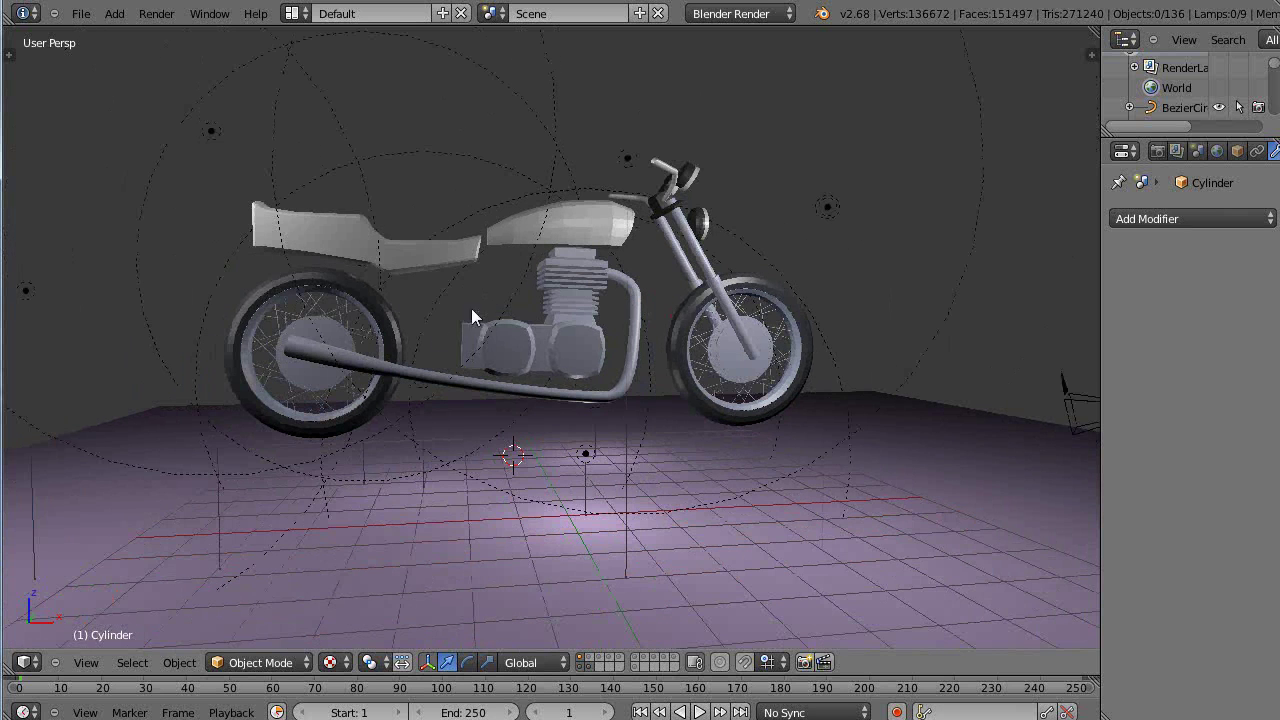
middle_drag(440, 336, 458, 347)
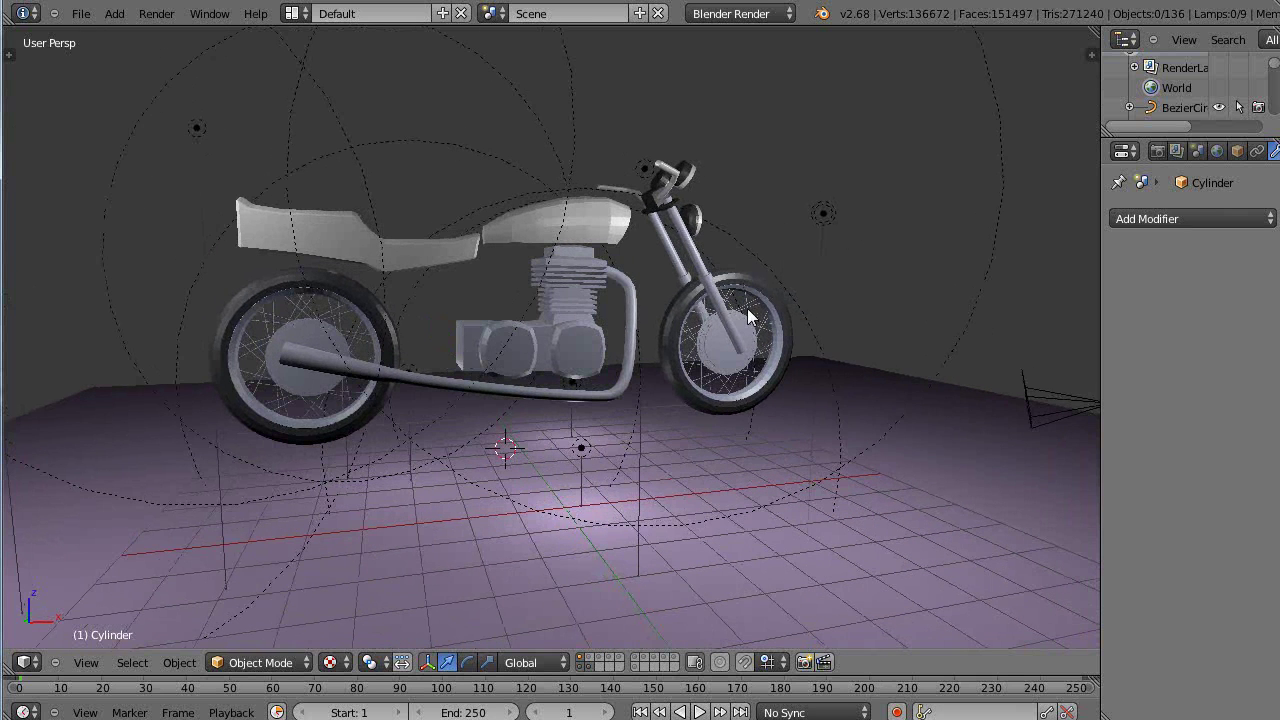
scroll(672, 384, down, 1)
scroll(672, 384, up, 3)
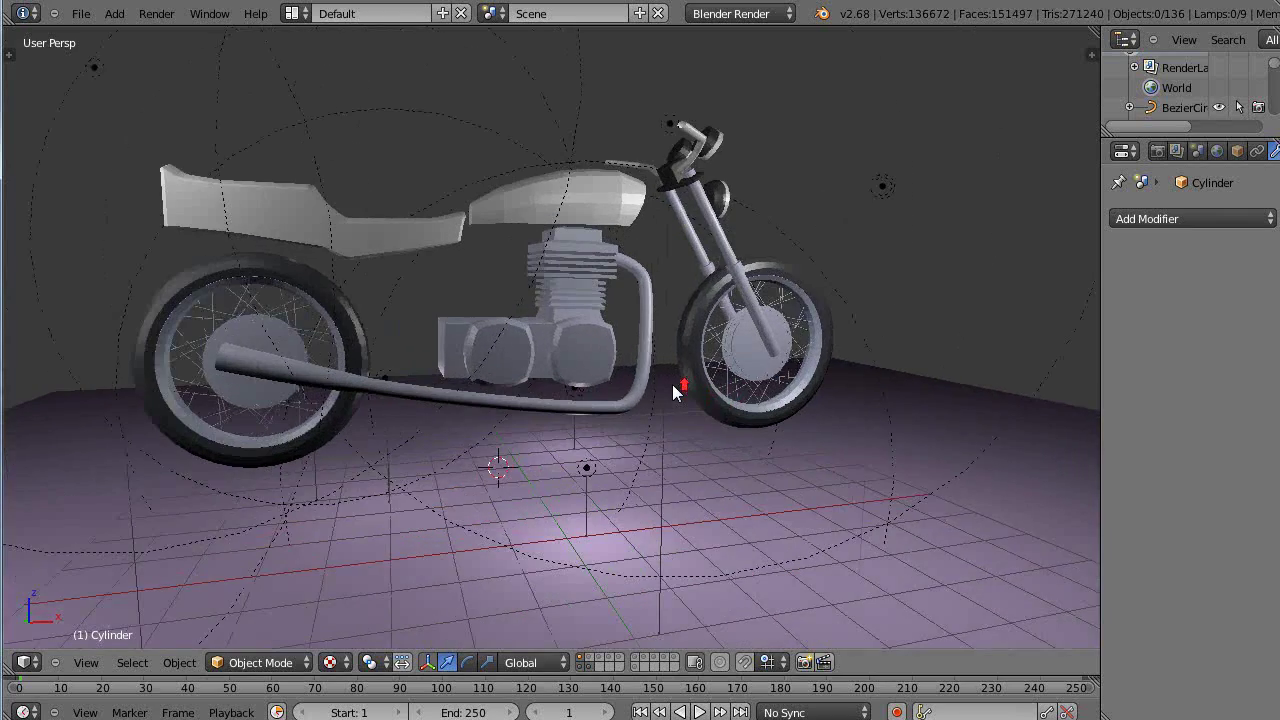
scroll(676, 381, down, 2)
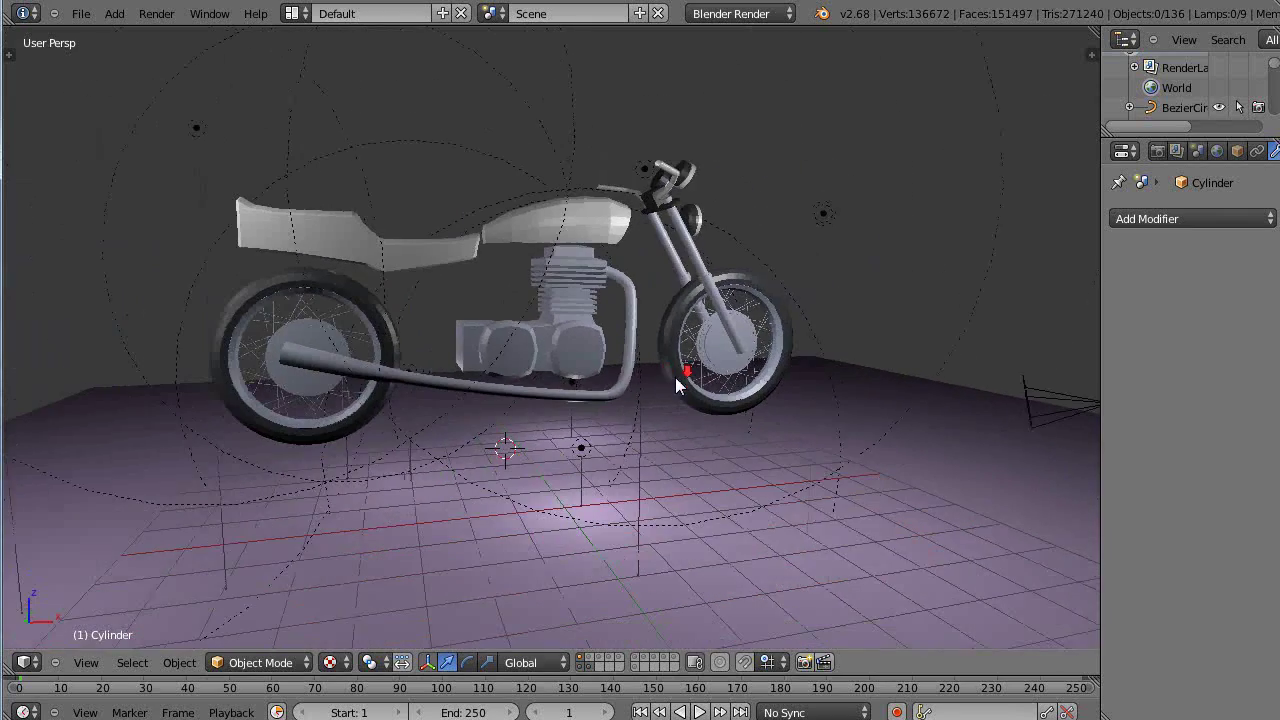
Open the fuel tank's mesh in Edit Mode and examine its topology from behind and from the side
right_click(588, 225)
shift+middle_drag(588, 225, 637, 296)
scroll(680, 355, up, 3)
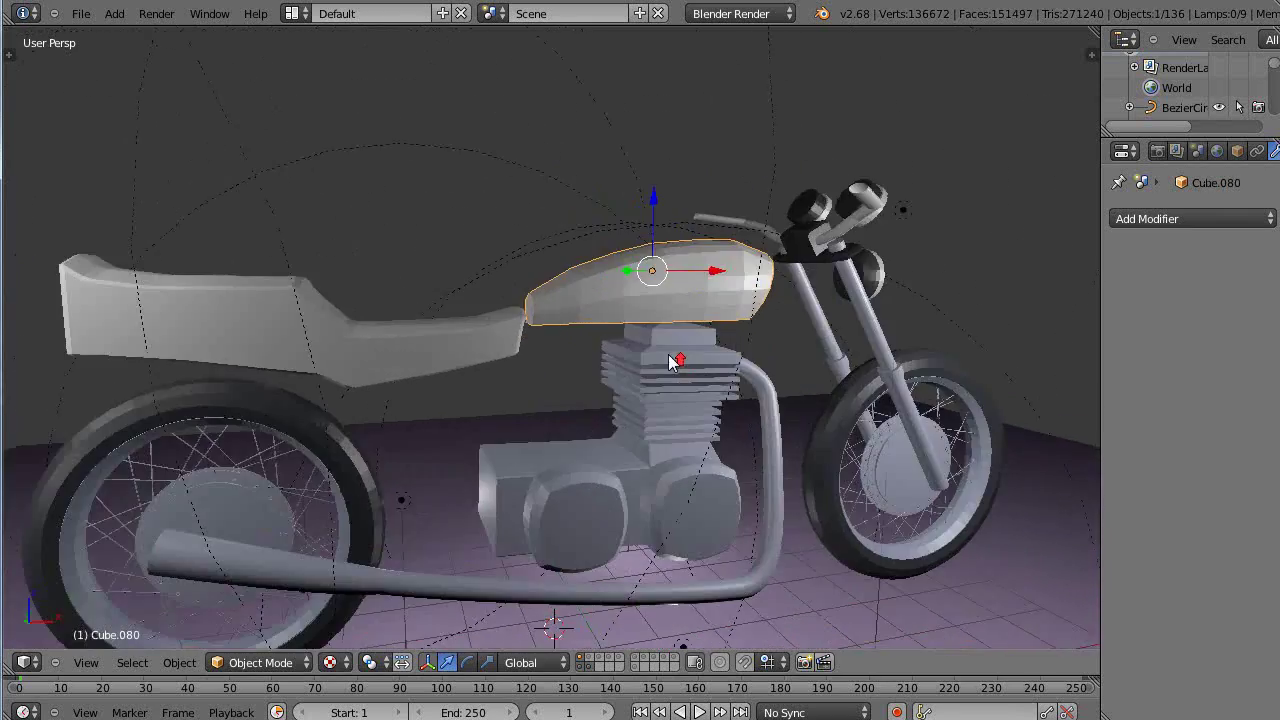
key(Tab)
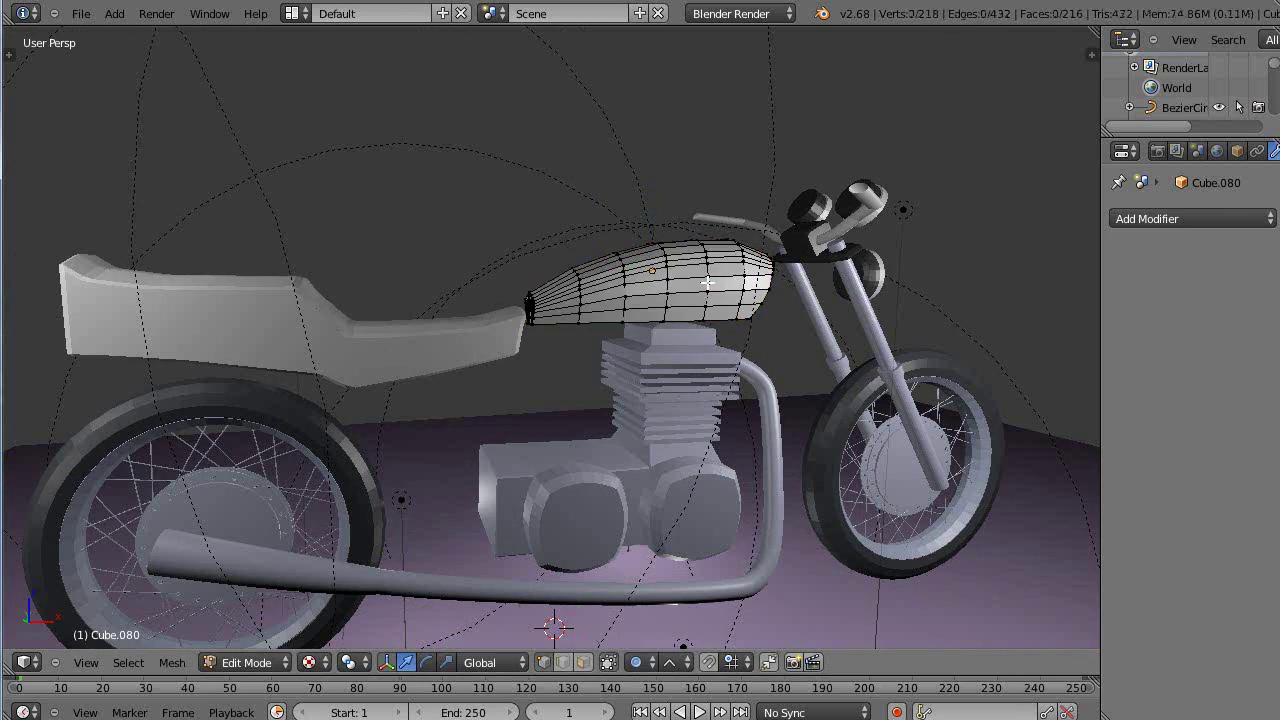
scroll(708, 288, up, 4)
middle_drag(724, 285, 709, 371)
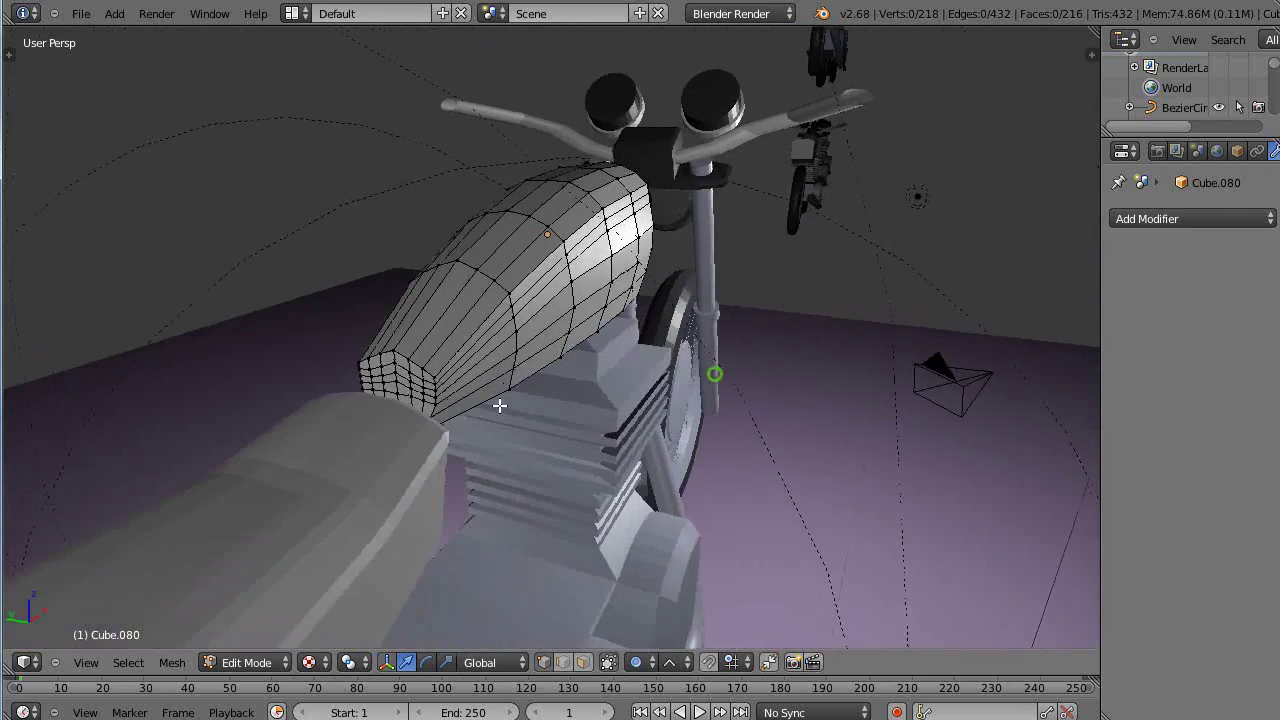
middle_drag(540, 388, 482, 367)
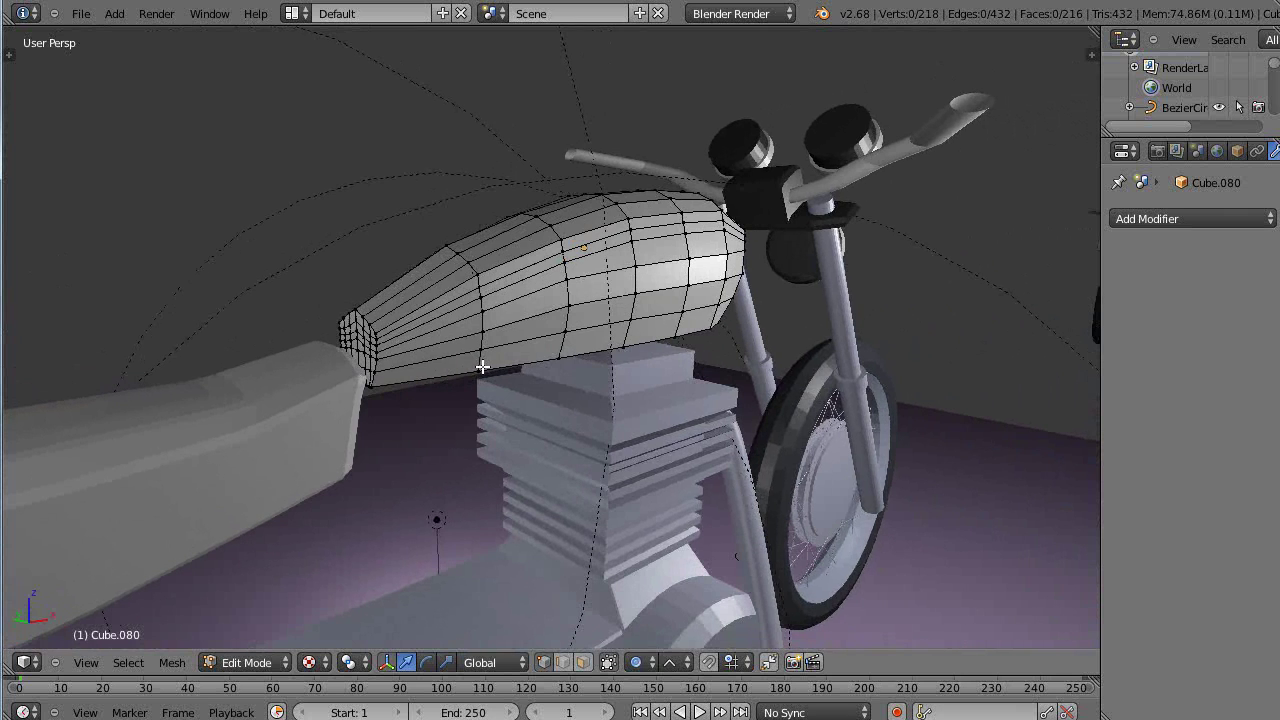
Select the lengthwise face loop along the fuel tank's side in face select mode, and return to Object Mode
click(583, 662)
alt+right_click(480, 313)
alt+right_click(482, 312)
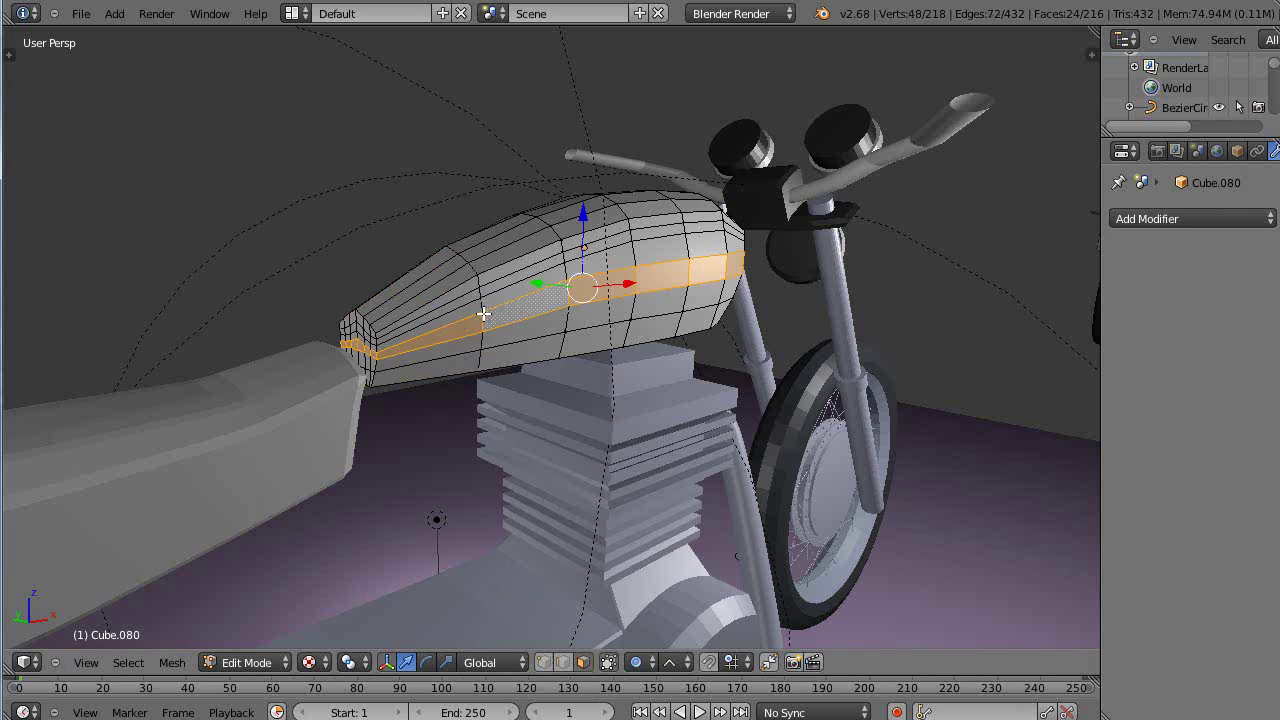
key(Tab)
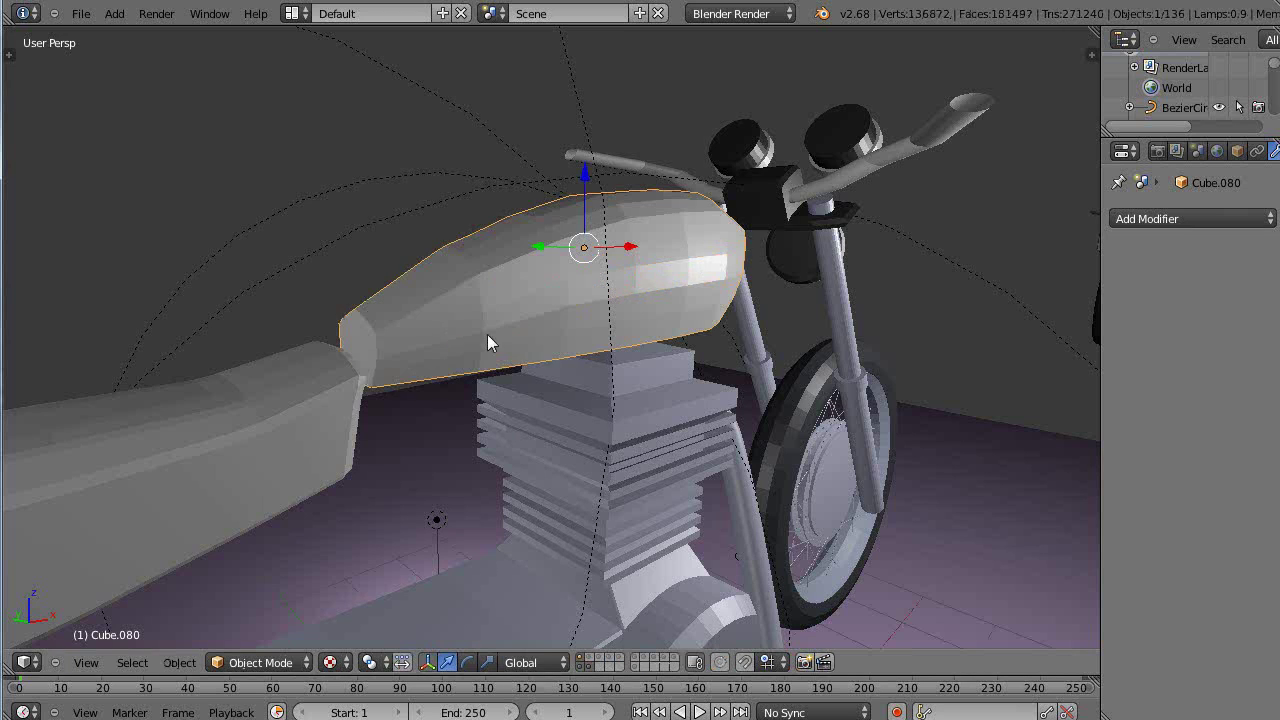
Widen the properties area and add a Subdivision Surface modifier to the fuel tank
middle_drag(487, 334, 398, 327)
scroll(440, 320, down, 4)
scroll(545, 302, down, 1)
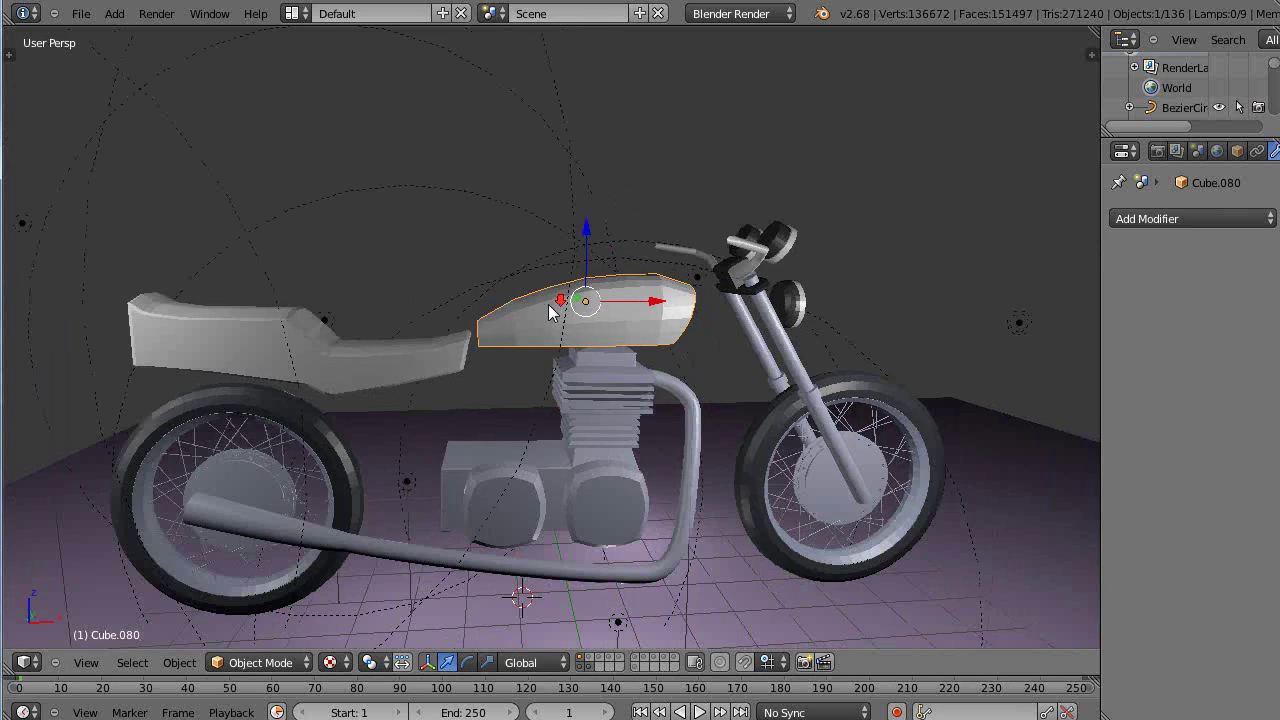
middle_drag(547, 310, 668, 322)
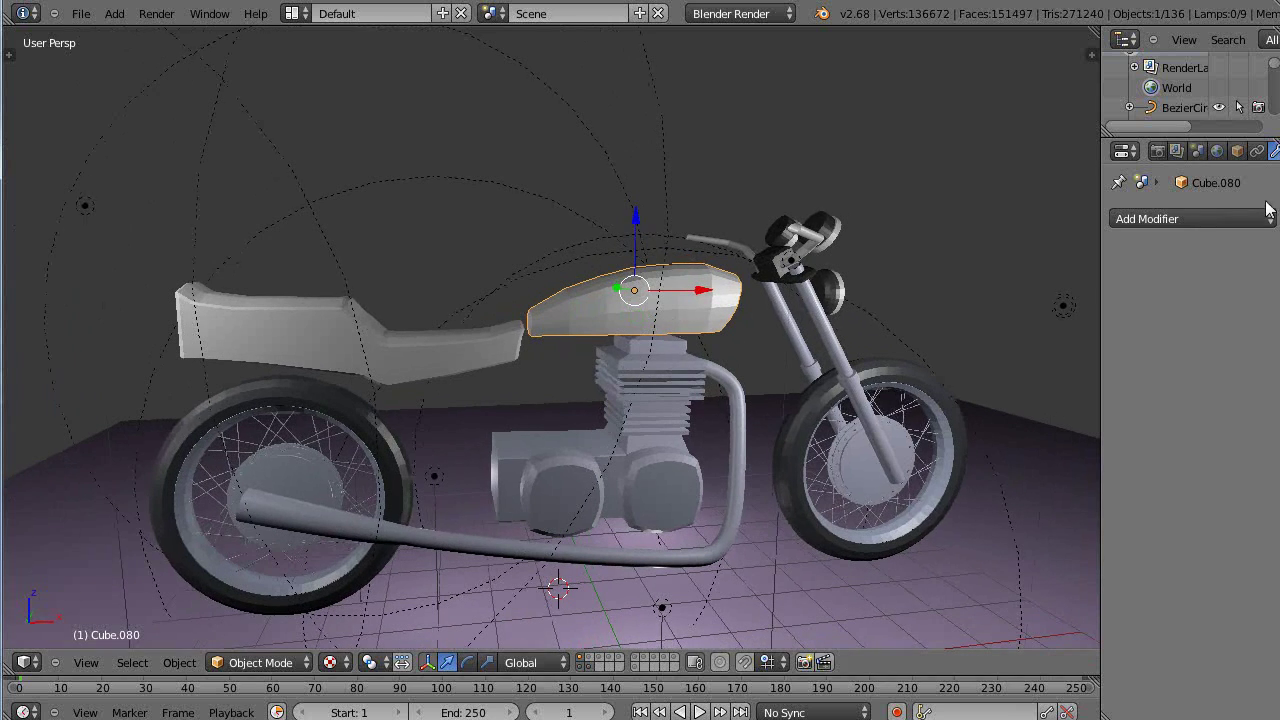
drag(1102, 283, 1035, 287)
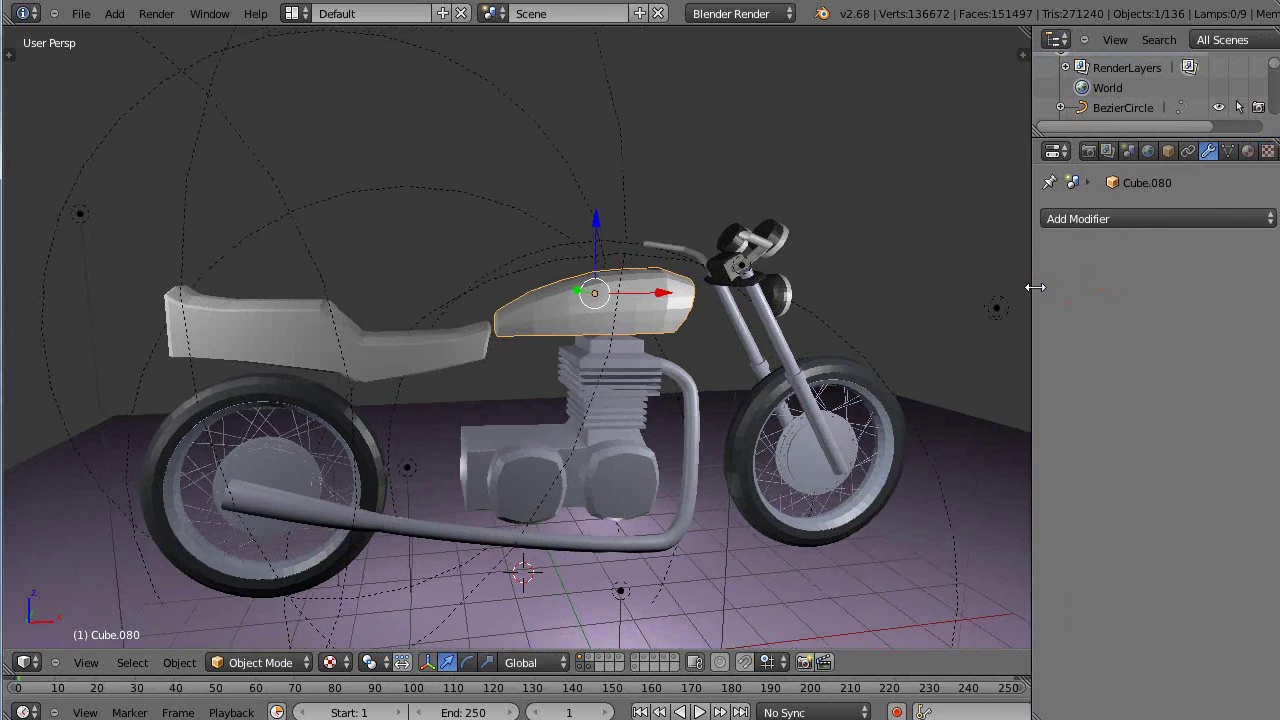
click(1163, 216)
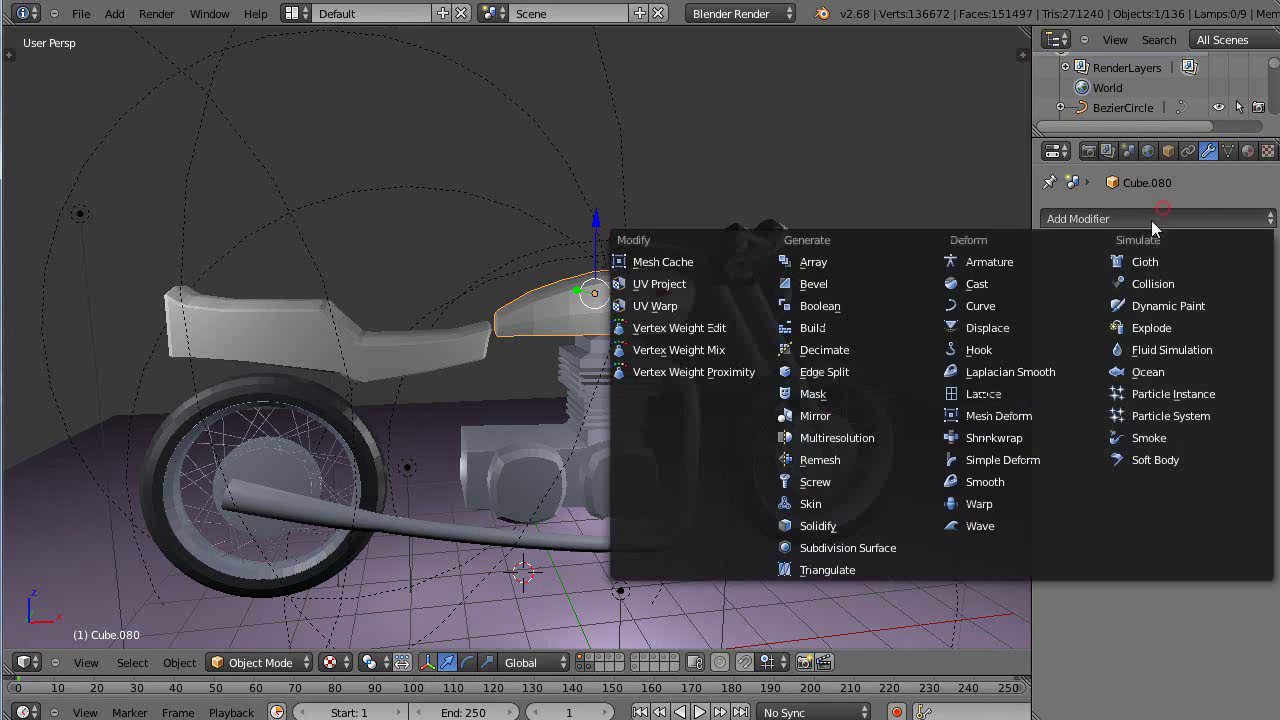
click(845, 549)
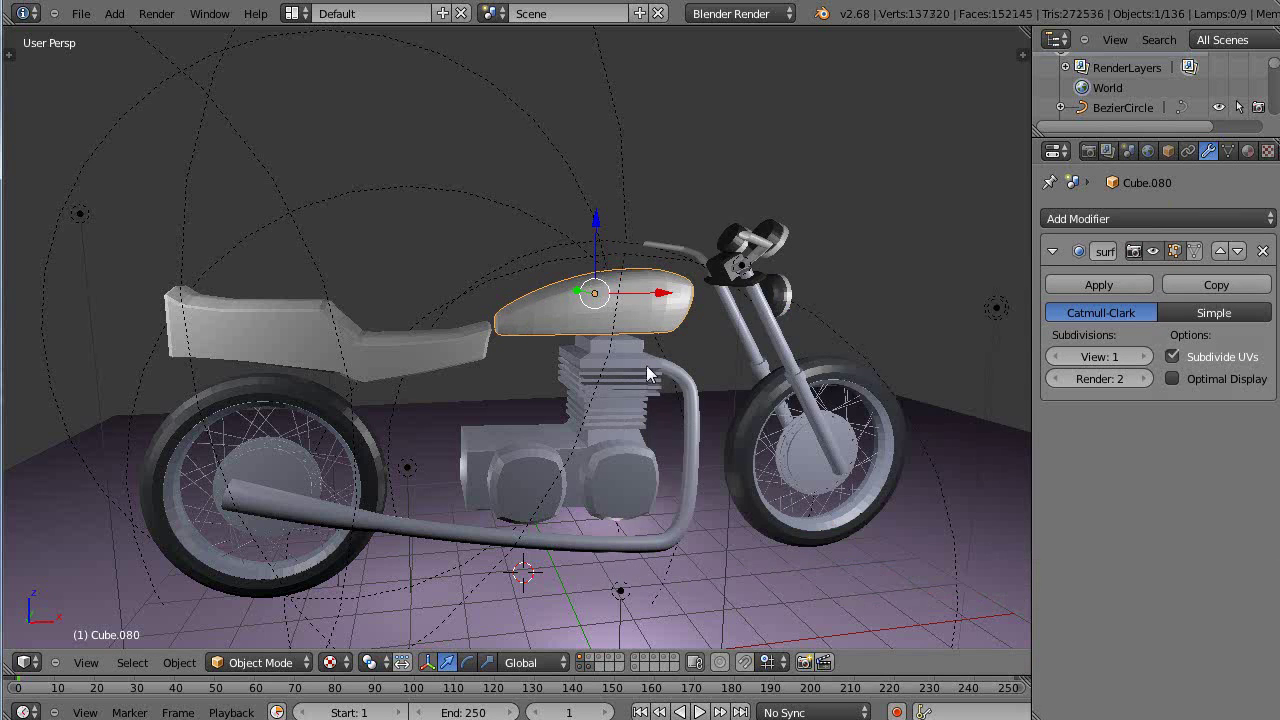
Set the fuel tank's viewport subdivisions to 0, raise them to 3, and examine the smoothed shape up close and from afar
click(1057, 357)
mouse_move(860, 430)
middle_down()
mouse_move(885, 410)
mouse_move(870, 430)
middle_up()
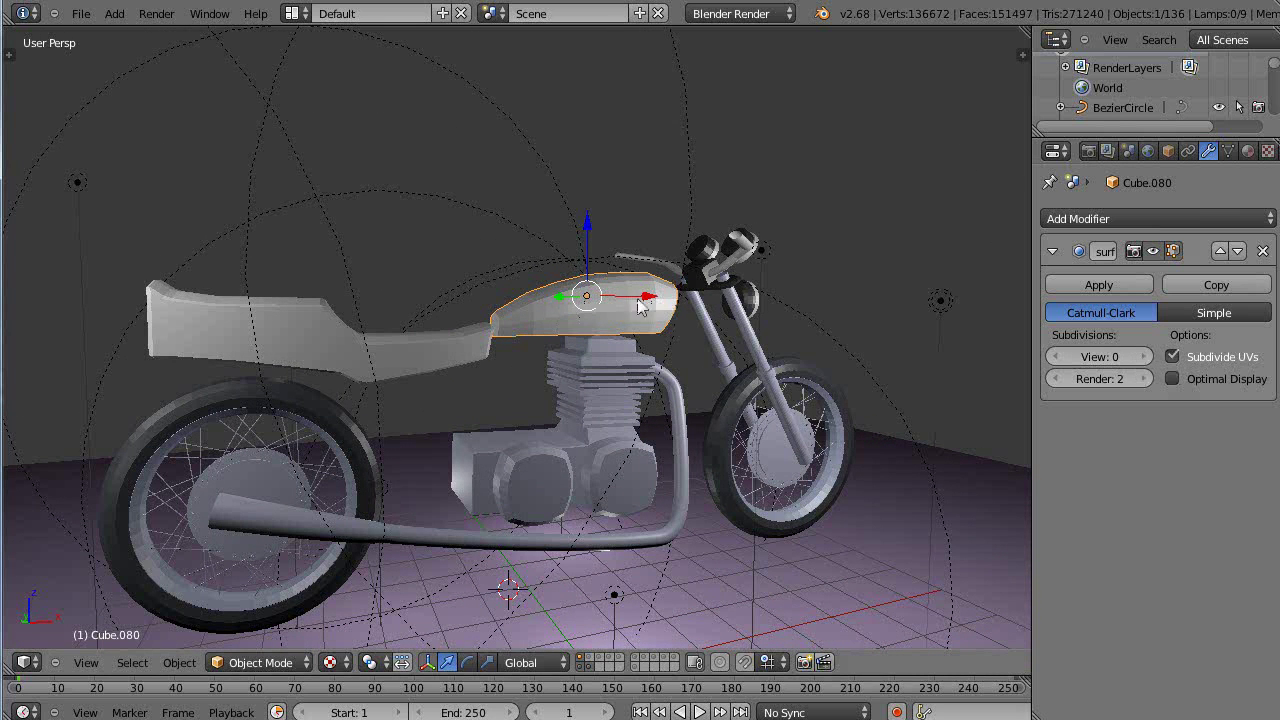
click(1146, 358)
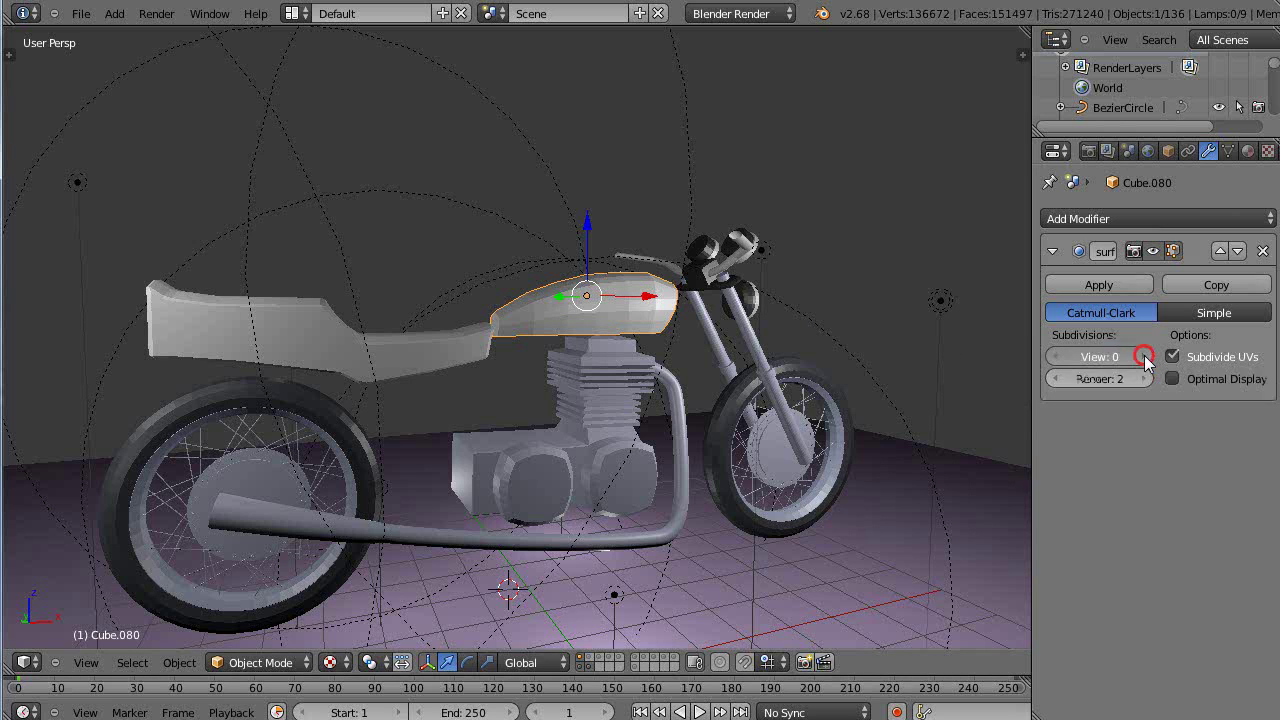
click(1146, 358)
click(1146, 358)
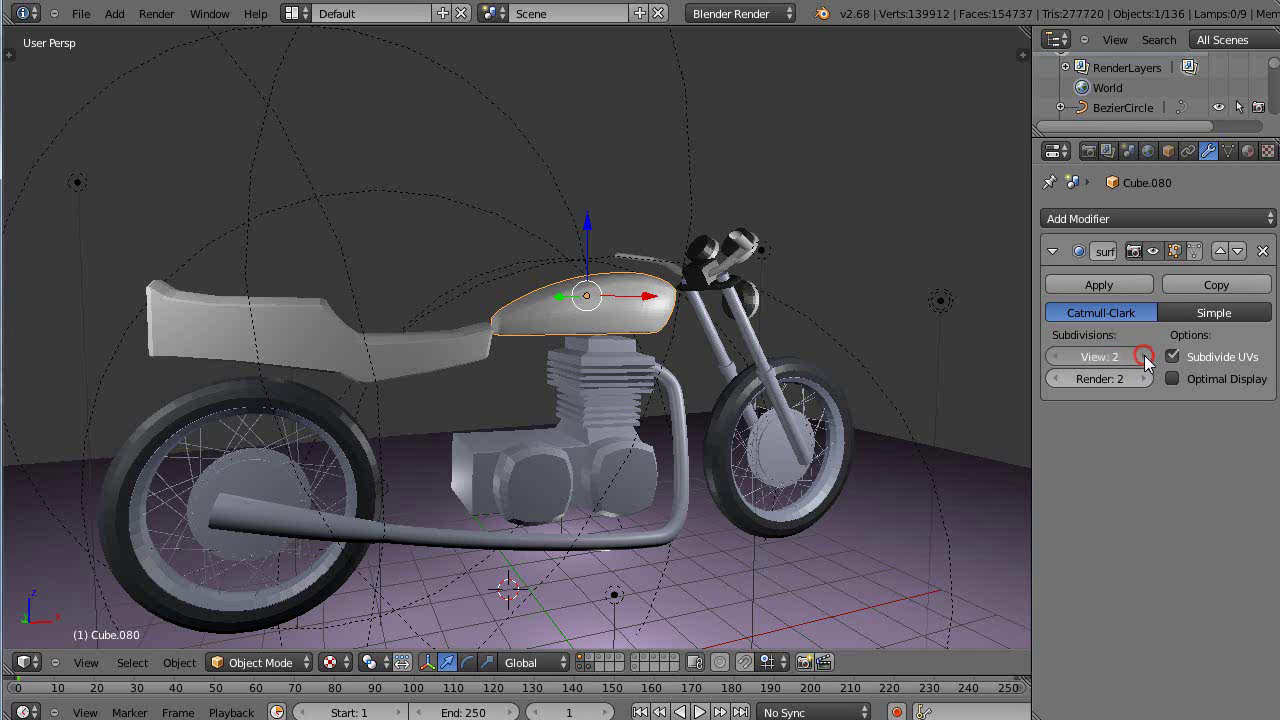
scroll(795, 458, up, 5)
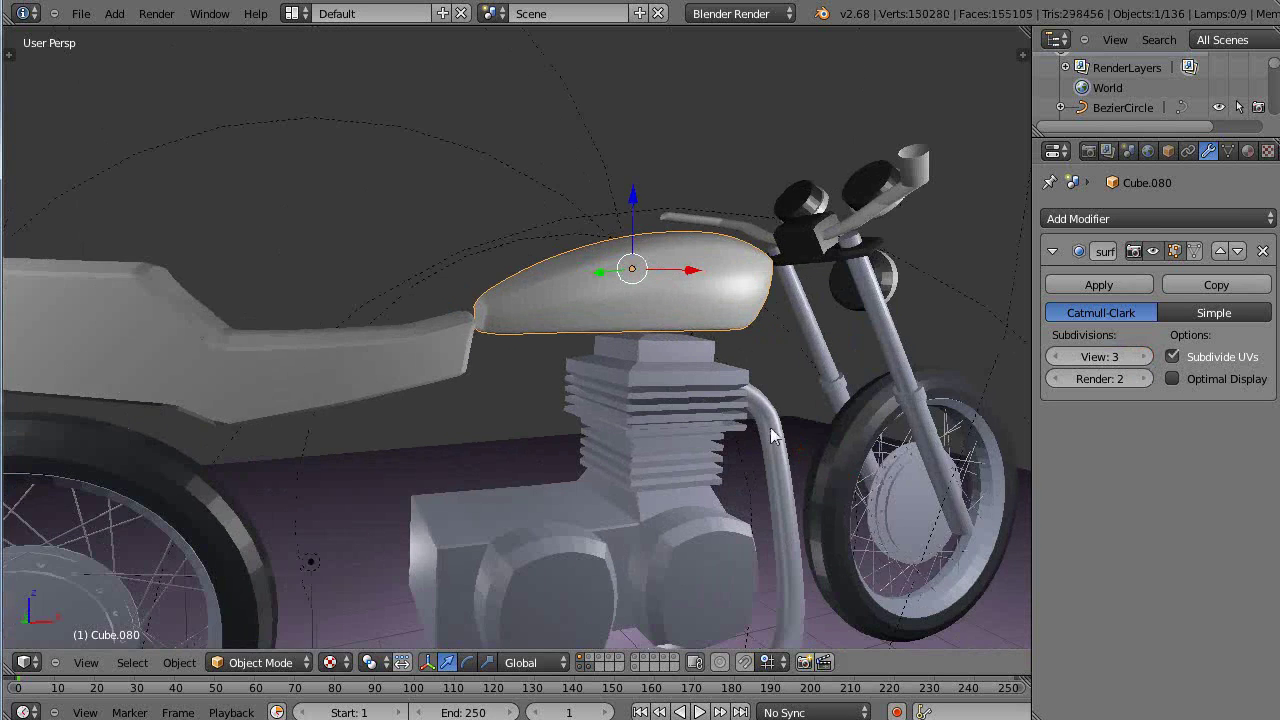
scroll(760, 291, down, 2)
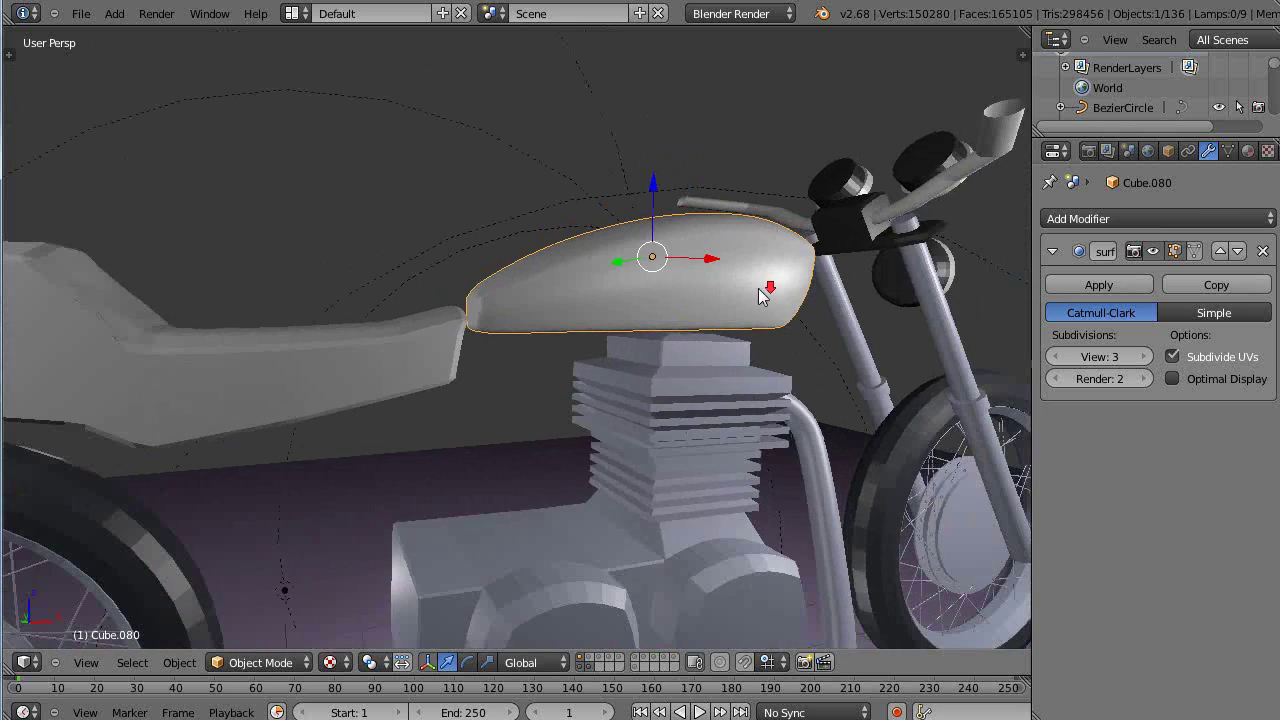
scroll(760, 291, down, 2)
scroll(762, 292, down, 4)
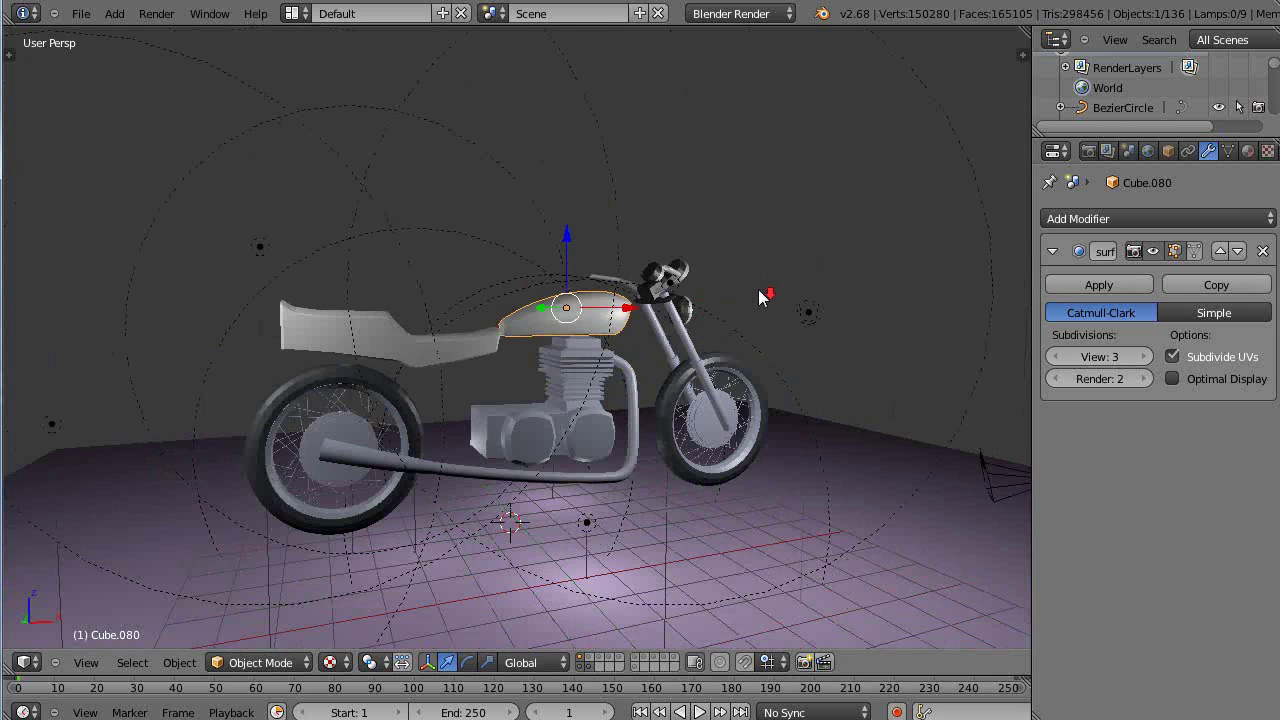
scroll(762, 292, up, 2)
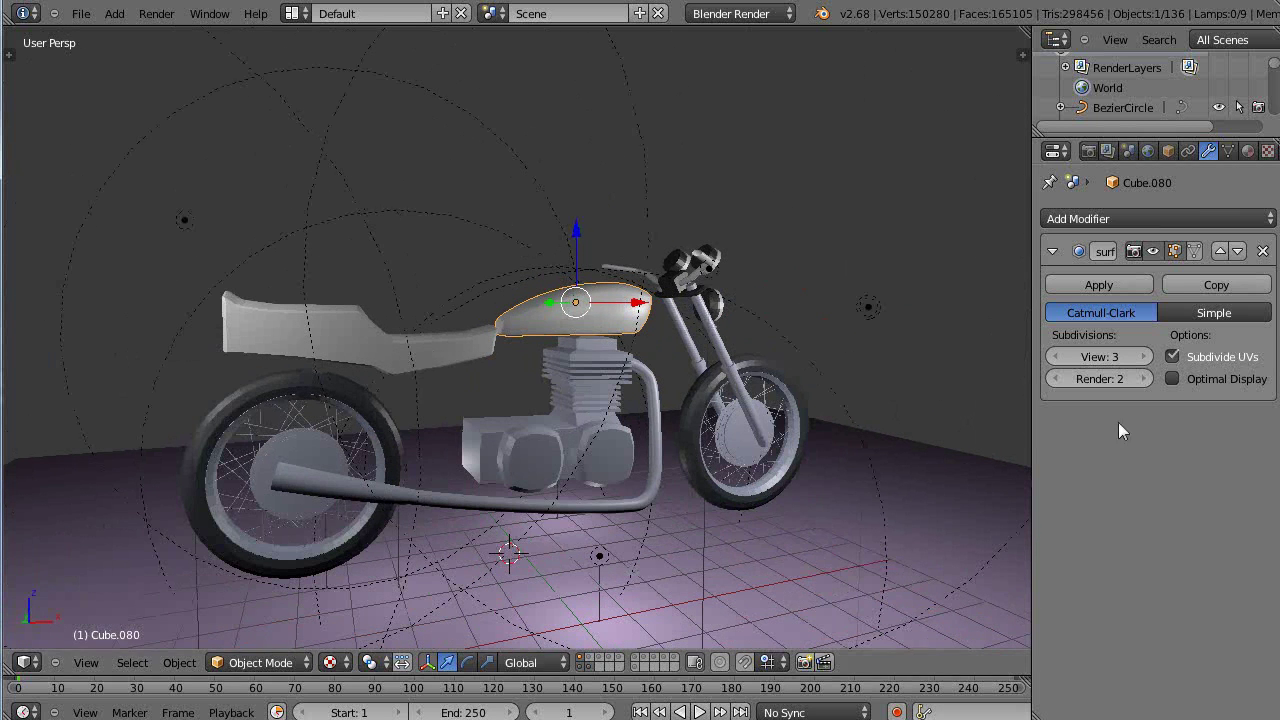
Set the fuel tank's viewport subdivisions back to 0 and remove its Subdivision Surface modifier
click(1056, 357)
click(1056, 357)
click(1056, 357)
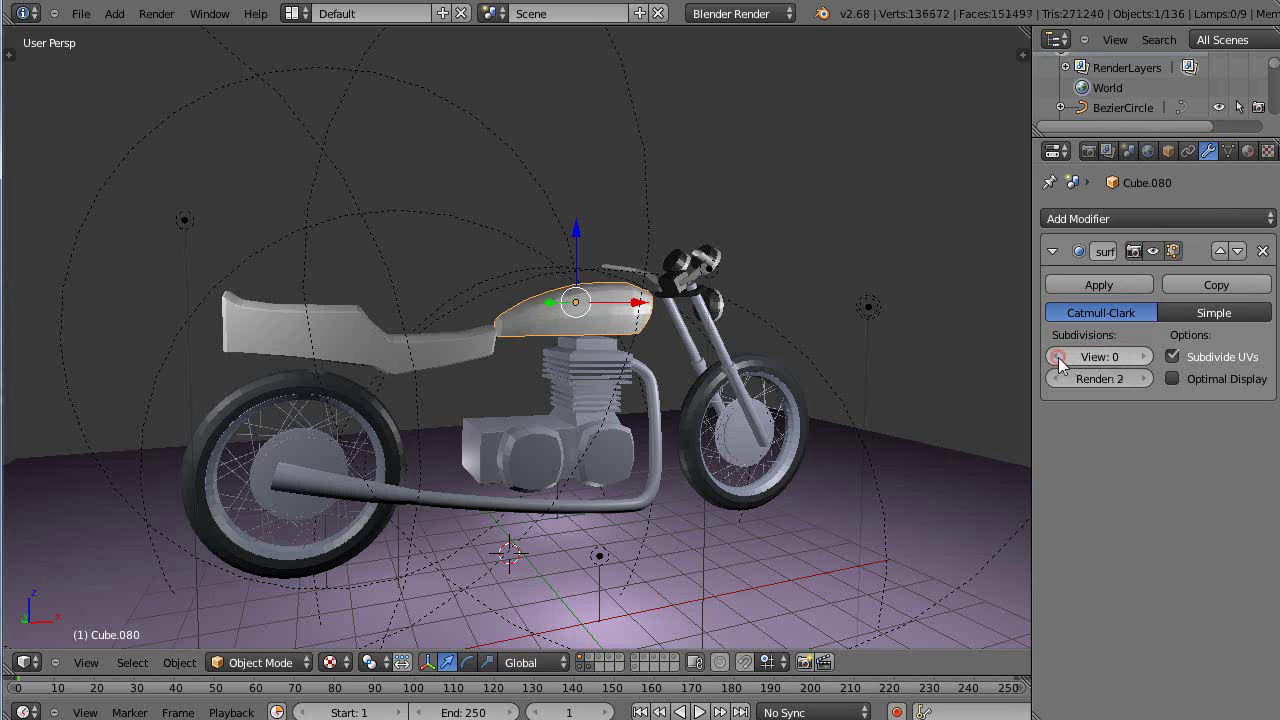
click(1264, 251)
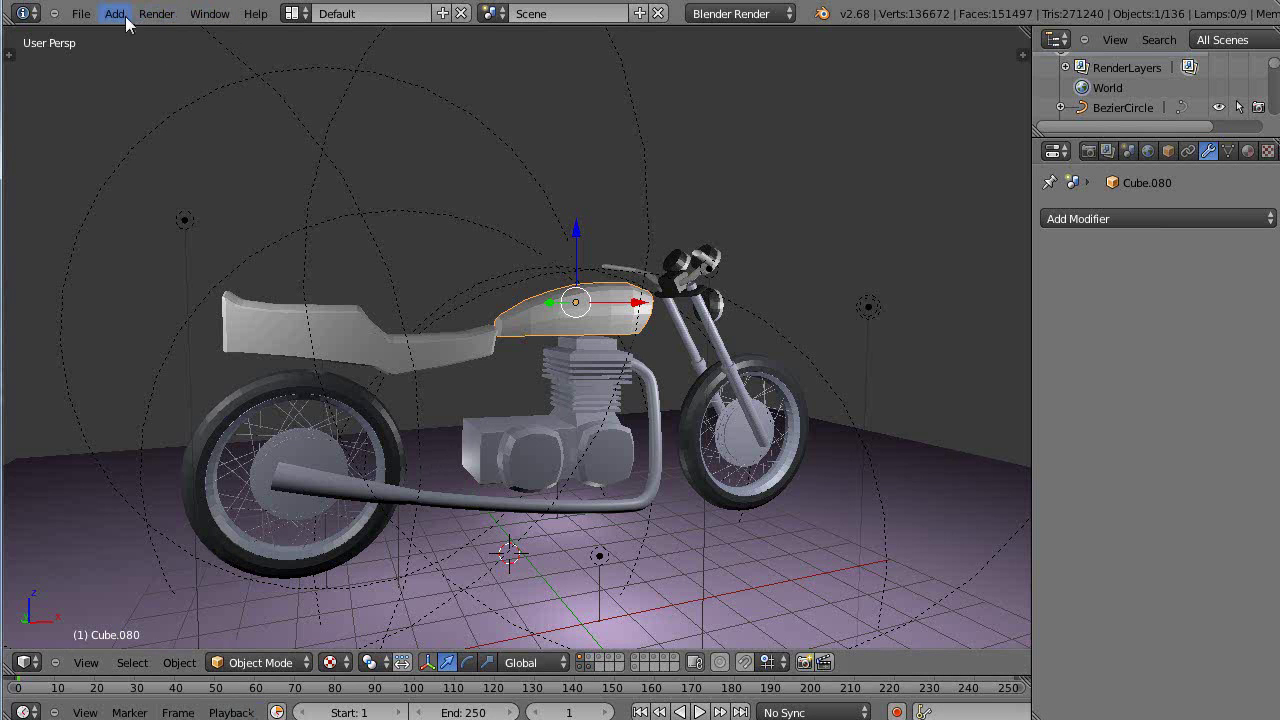
Open the recent file Airplane_SingleProp10.blend
click(81, 14)
mouse_move(116, 74)
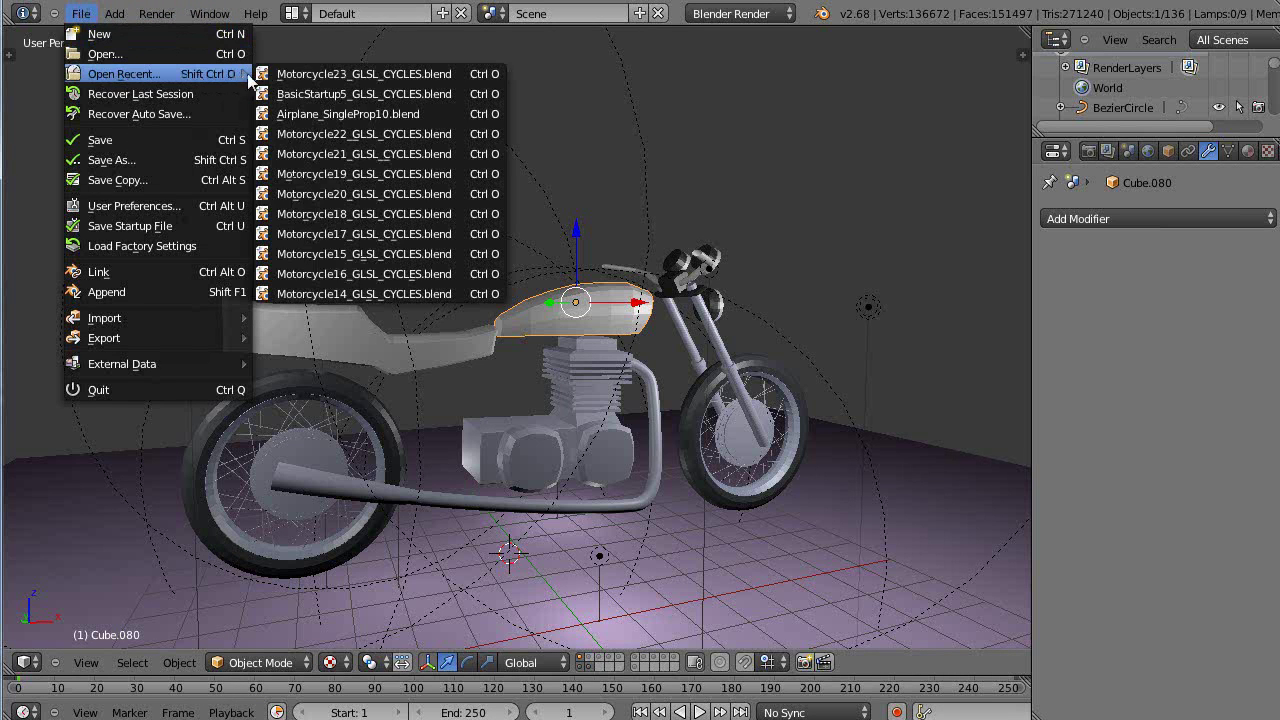
click(330, 113)
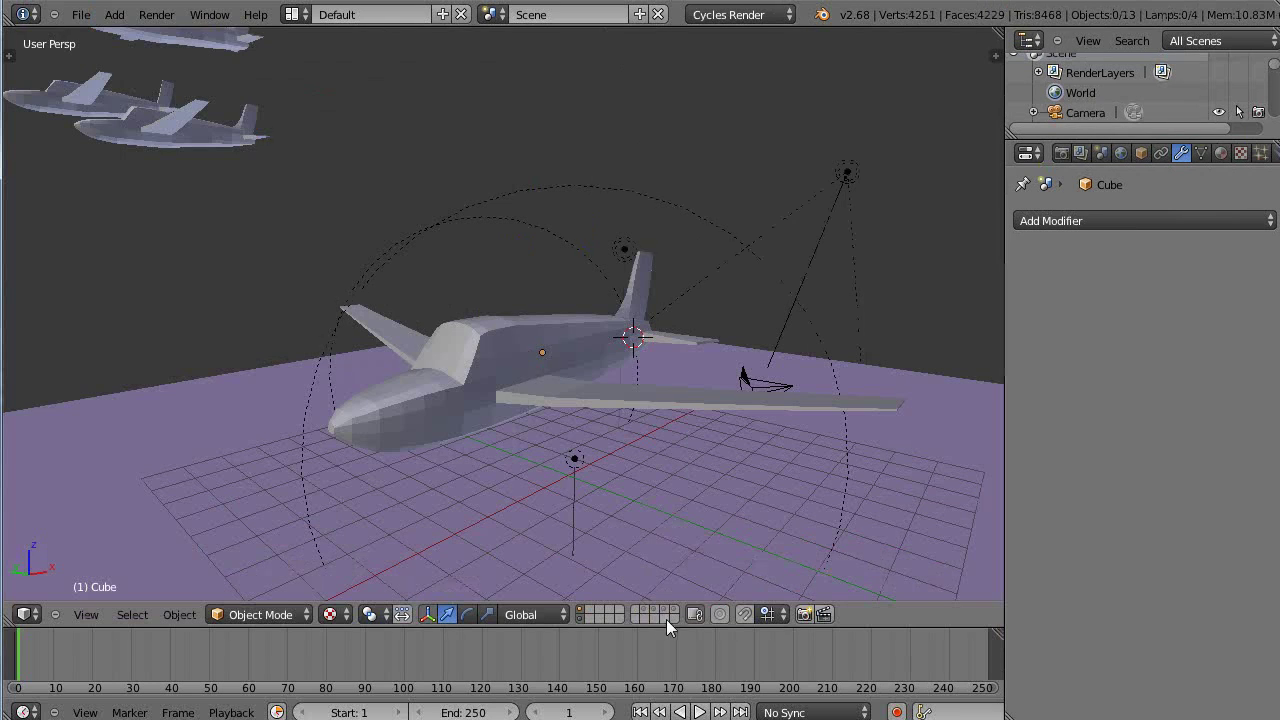
Select the airplane on the floor plane and add a Subdivision Surface modifier to it
scroll(528, 417, up, 3)
middle_drag(528, 407, 606, 392)
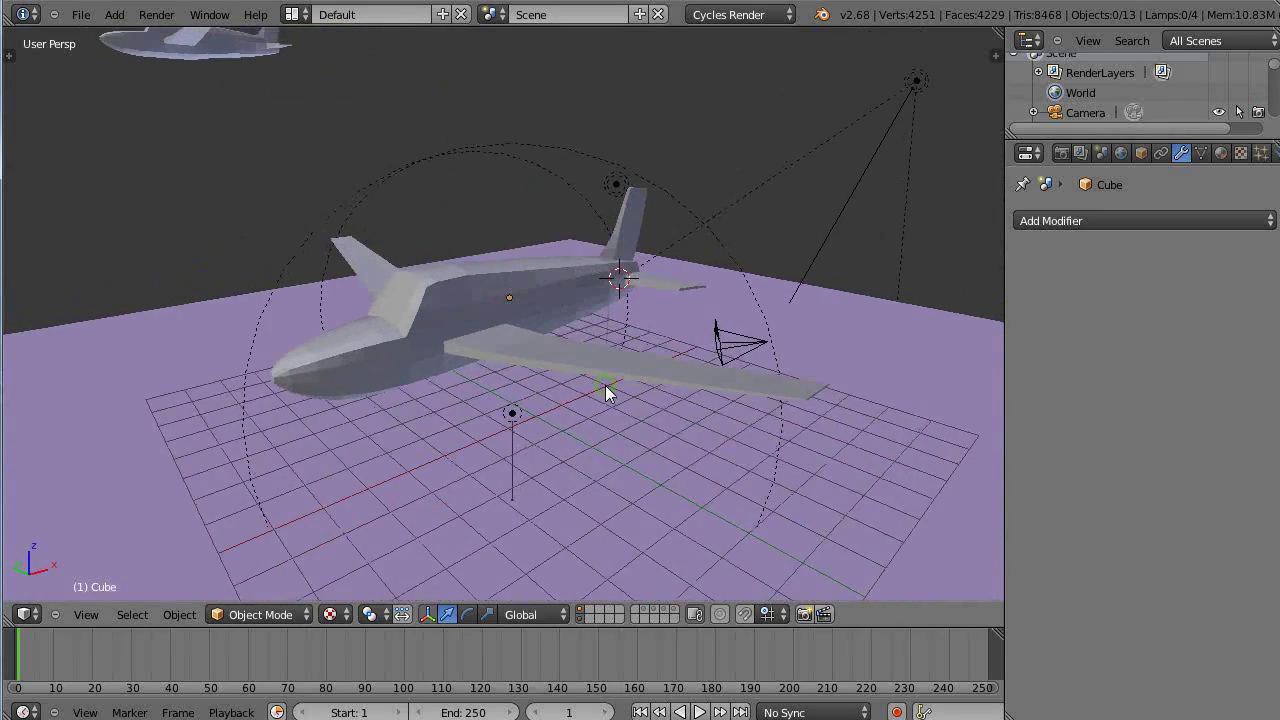
scroll(628, 408, up, 2)
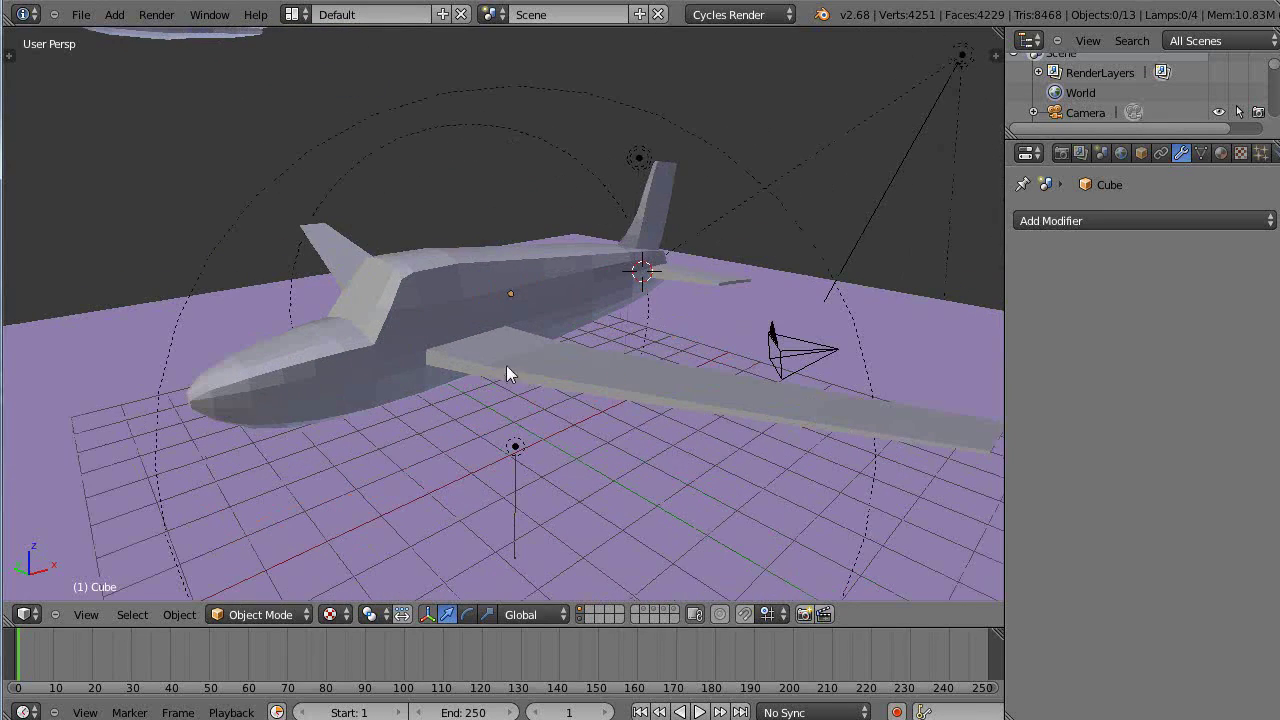
right_click(470, 315)
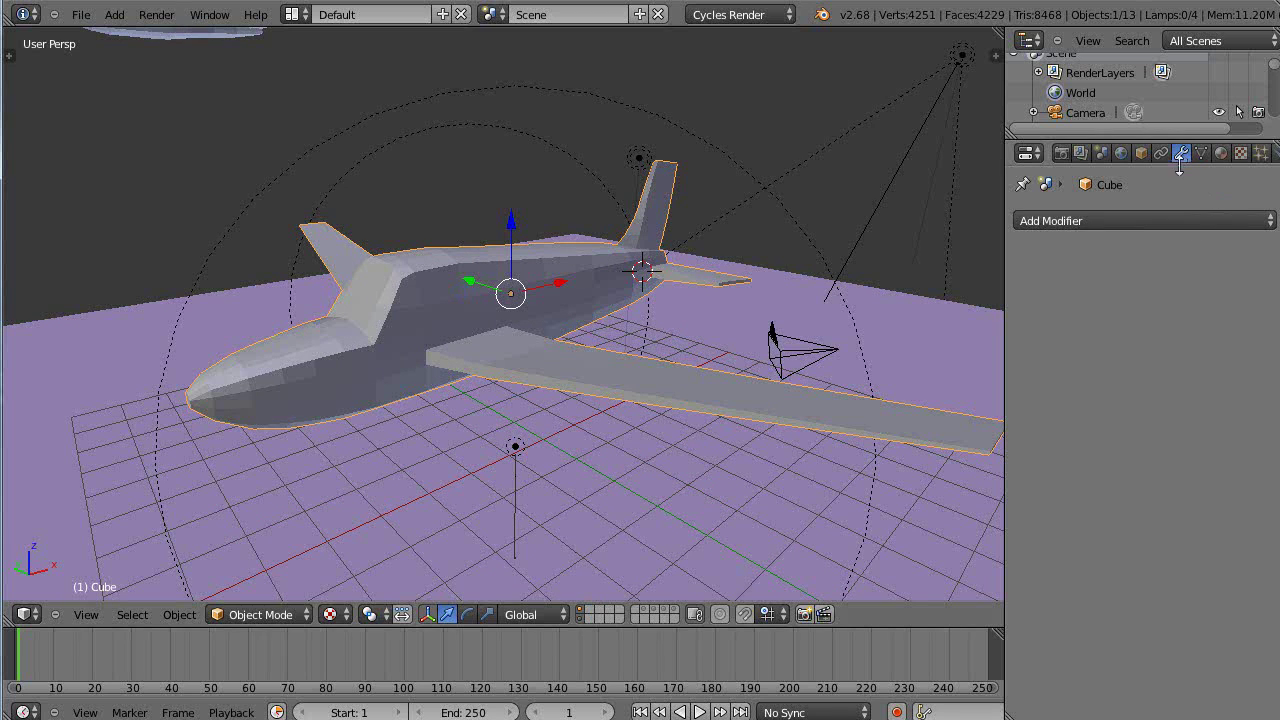
click(1107, 222)
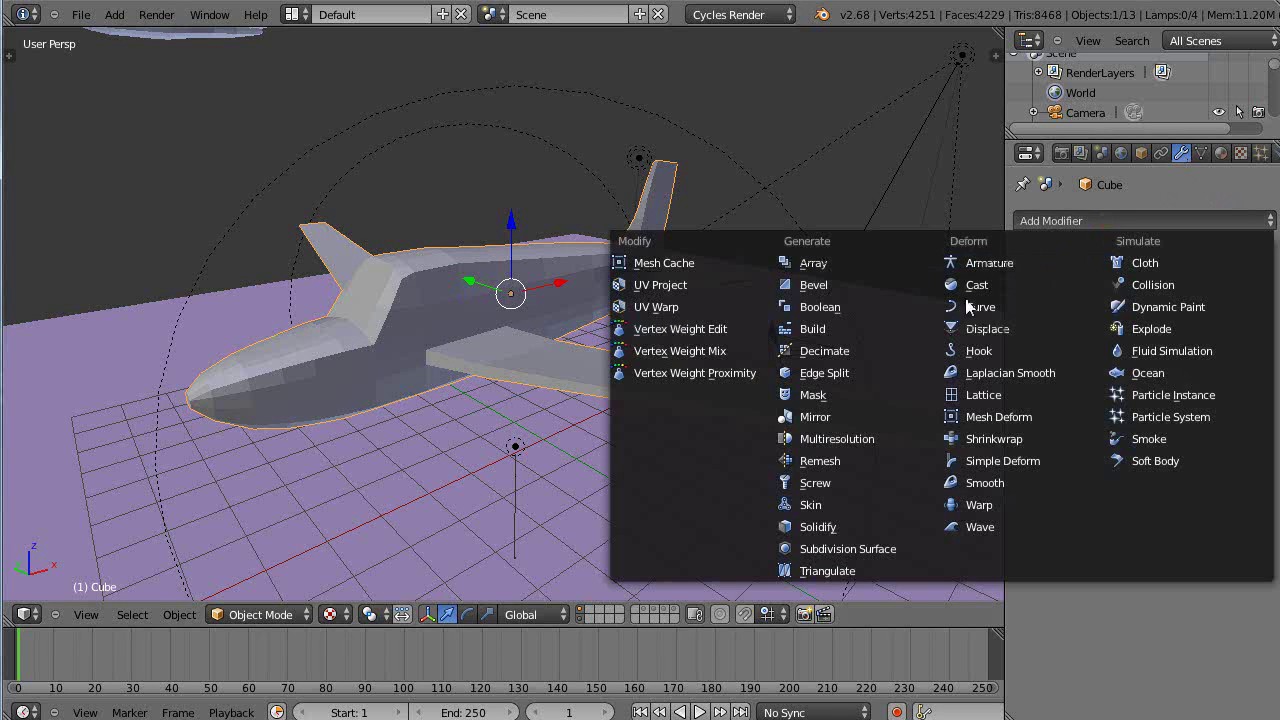
click(846, 548)
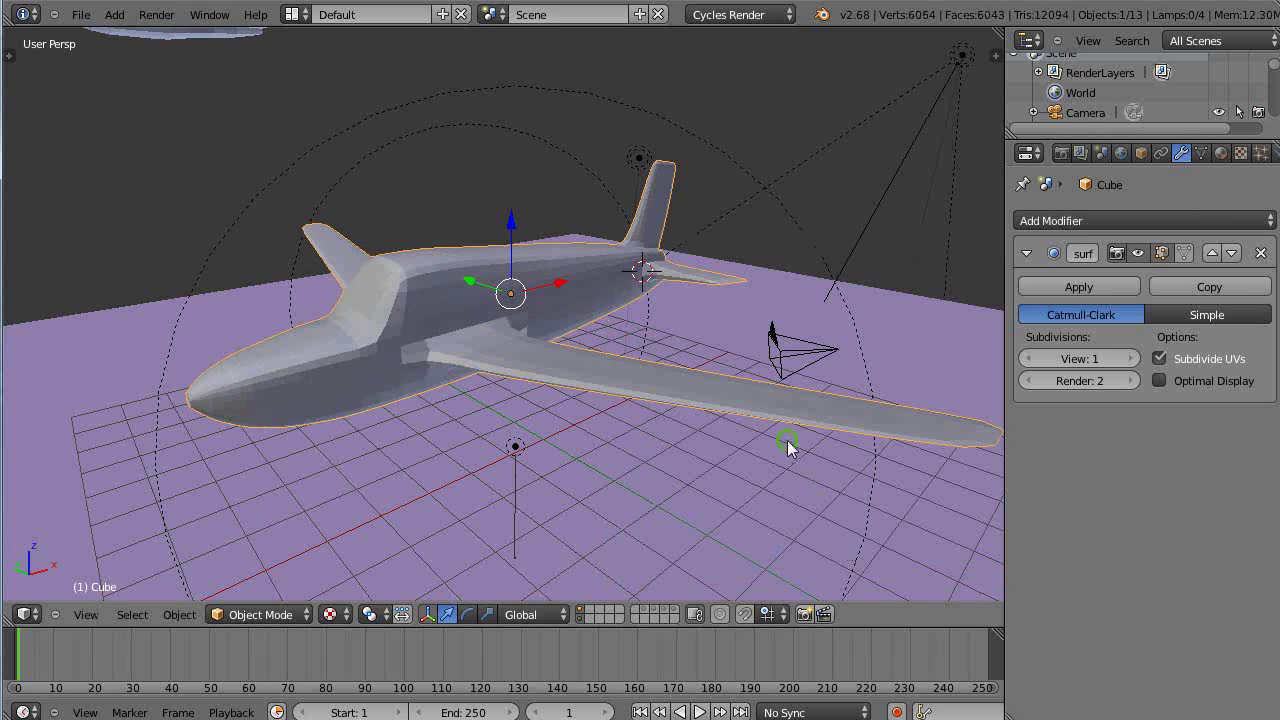
Set the airplane modifier's viewport subdivisions to 3
middle_drag(788, 445, 625, 503)
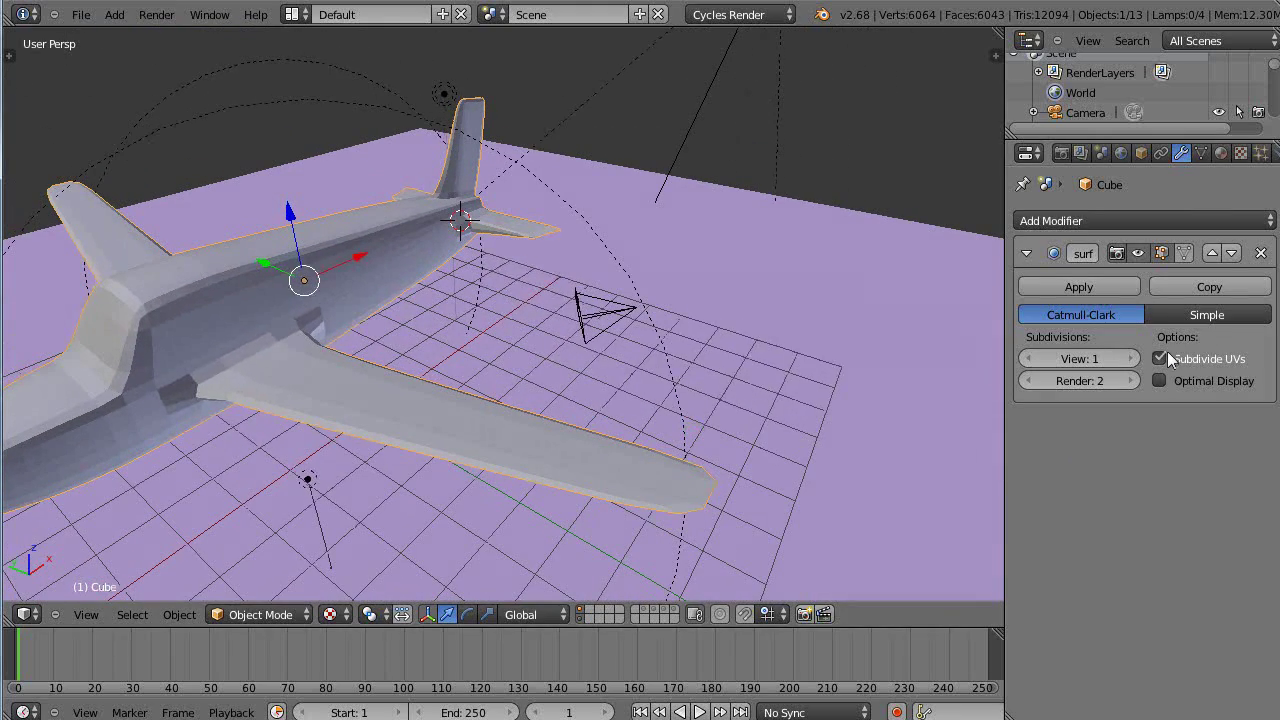
click(1131, 358)
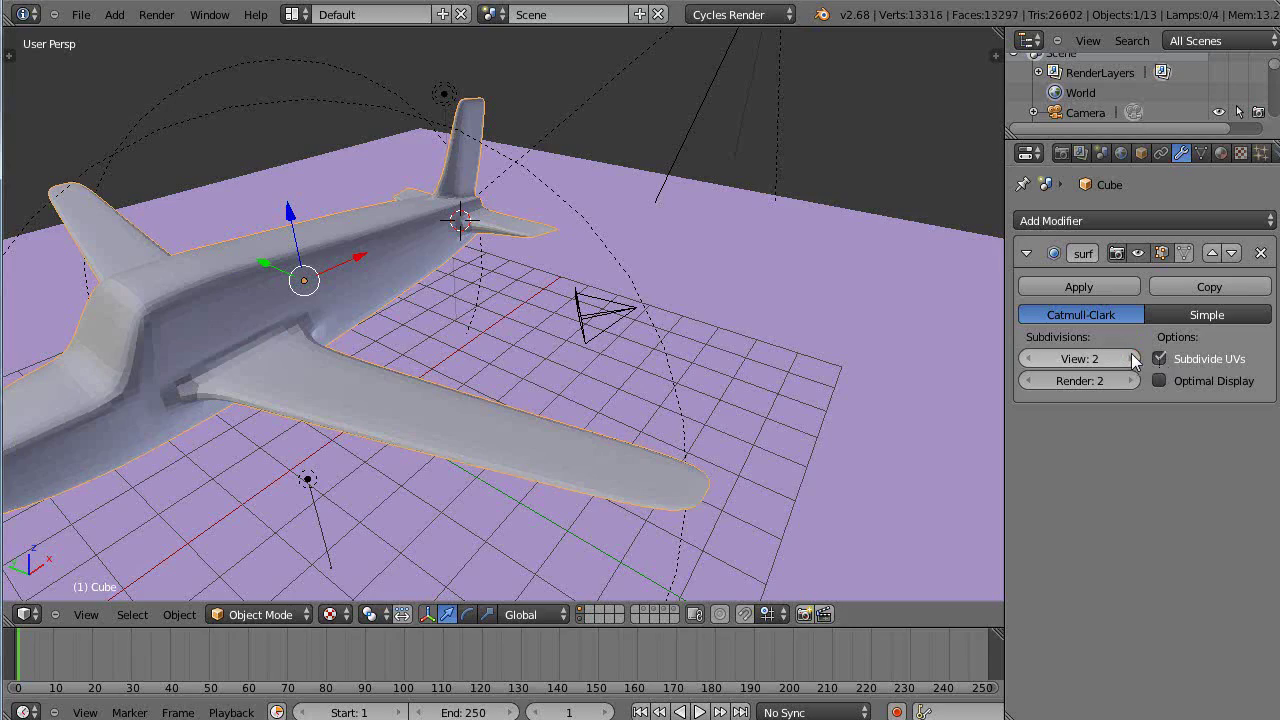
click(1131, 359)
Examine the smoothed airplane from several angles, checking the wing tip, the wing root, the fuselage and the tail
middle_drag(565, 421, 606, 391)
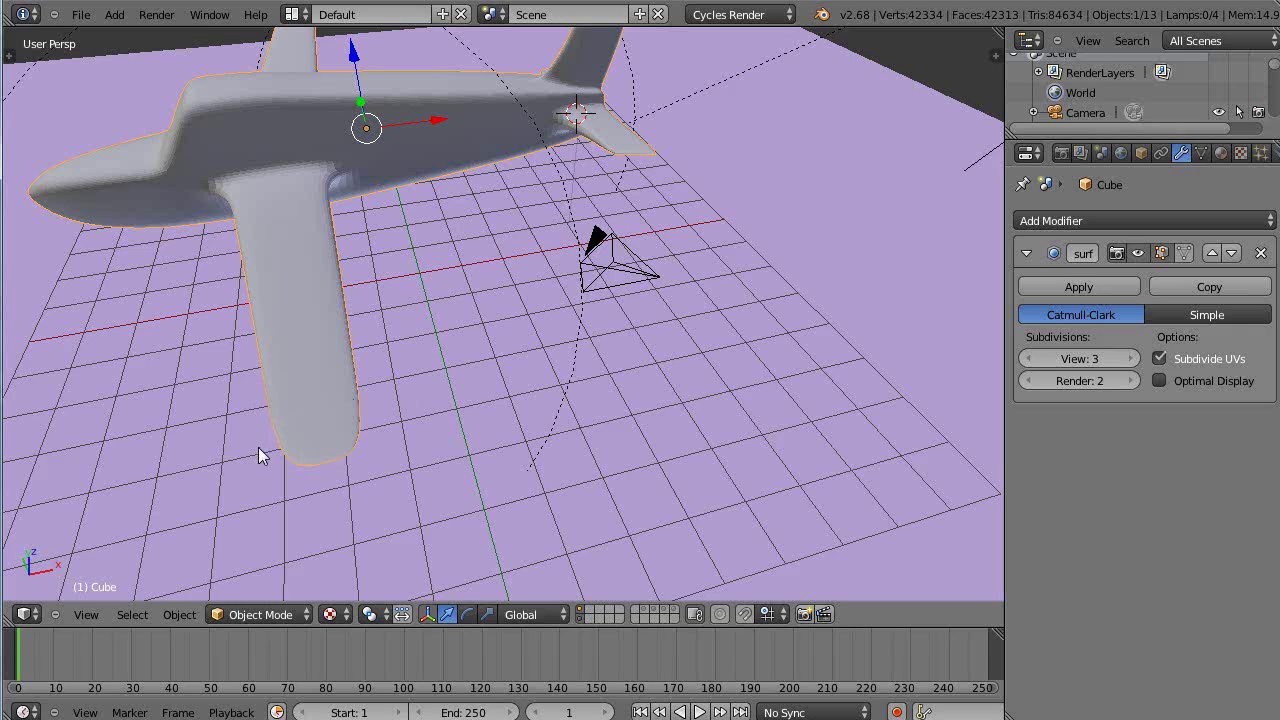
middle_drag(258, 447, 366, 360)
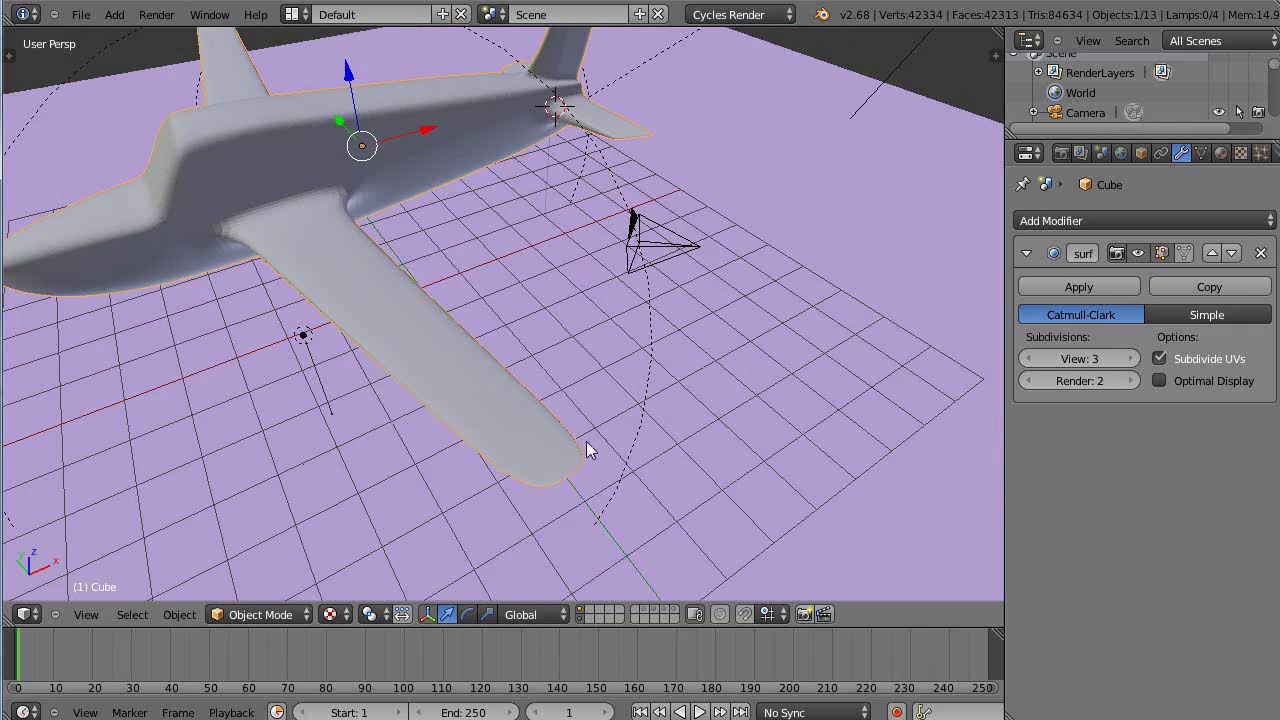
middle_drag(588, 450, 660, 264)
middle_drag(684, 339, 655, 357)
scroll(630, 362, up, 3)
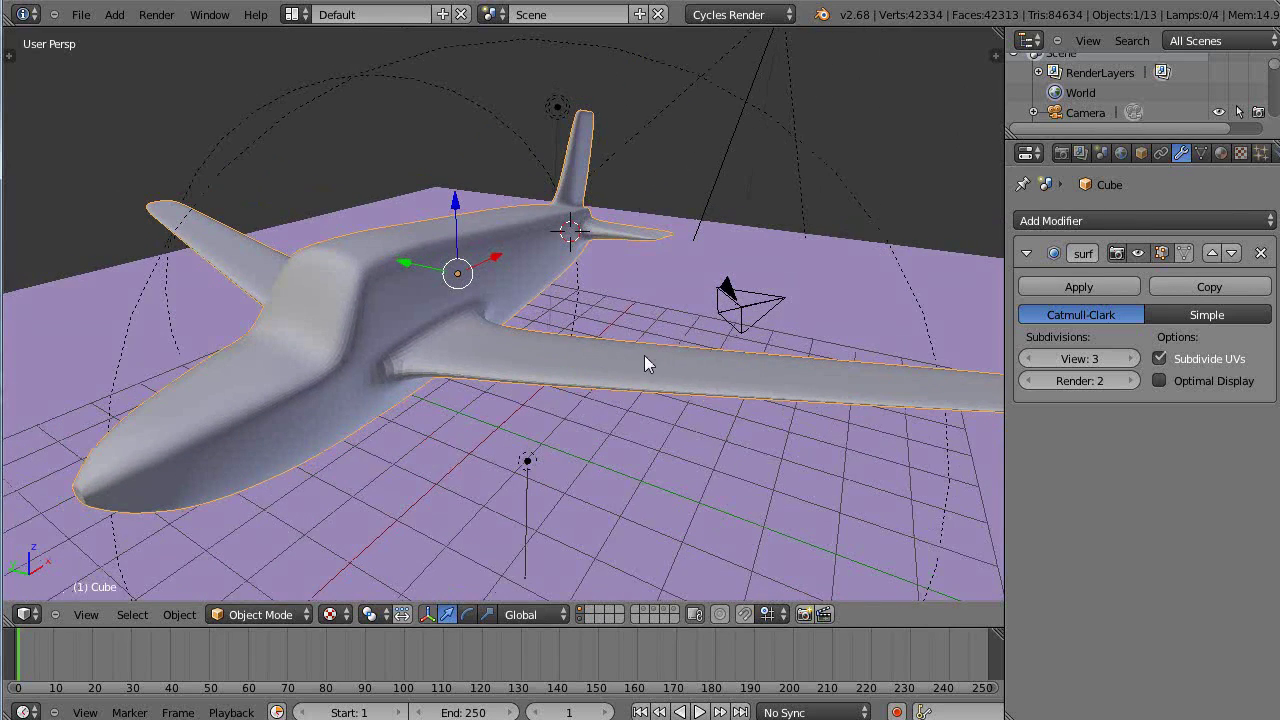
scroll(644, 355, down, 5)
mouse_move(643, 366)
middle_down()
mouse_move(594, 354)
mouse_move(675, 308)
mouse_move(663, 352)
mouse_move(640, 345)
middle_up()
scroll(581, 345, up, 3)
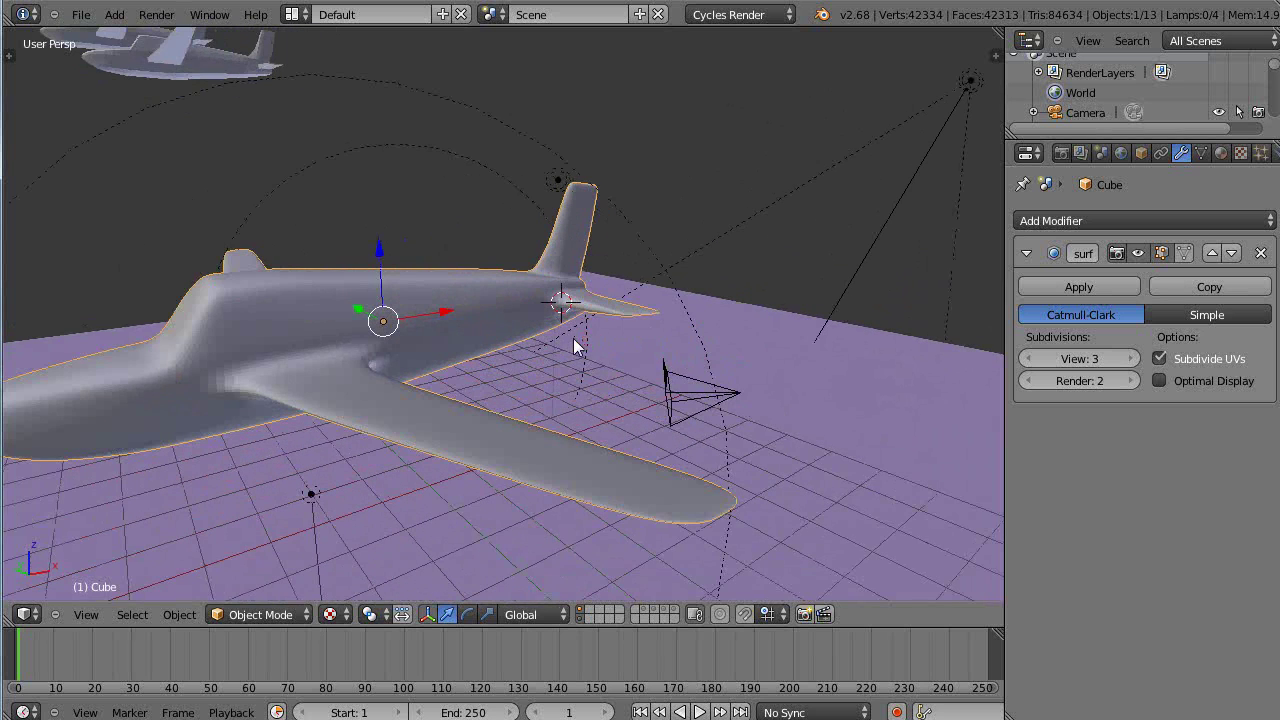